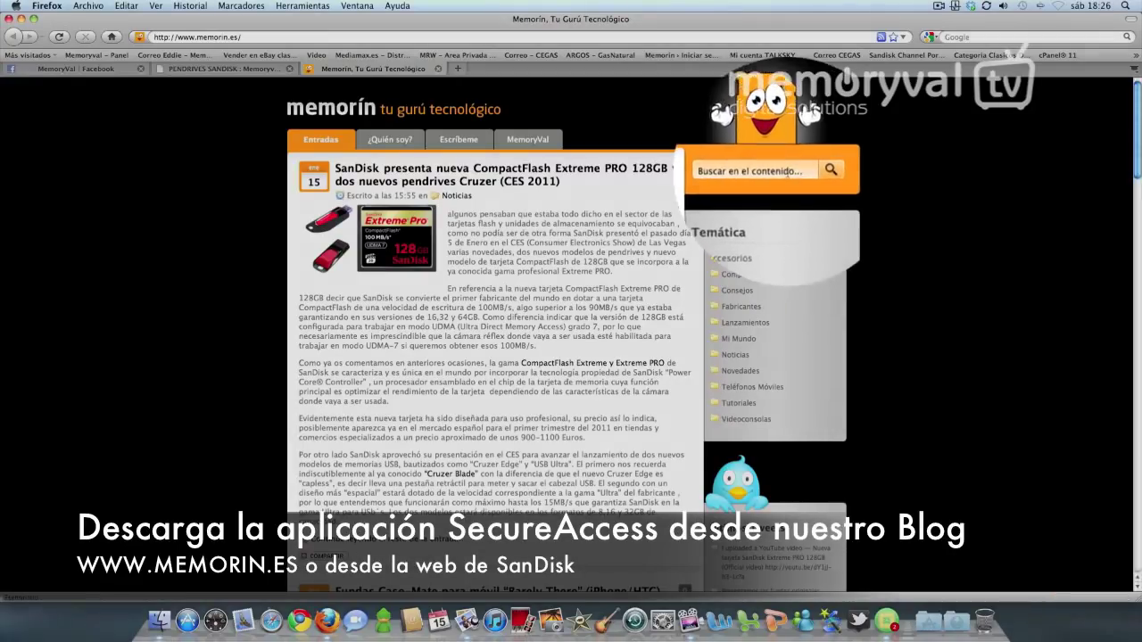
Search the blog for 'secureaccess' and open the SanDisk SecureAccess article
{"action": "left_click", "coordinate": [807, 185]}
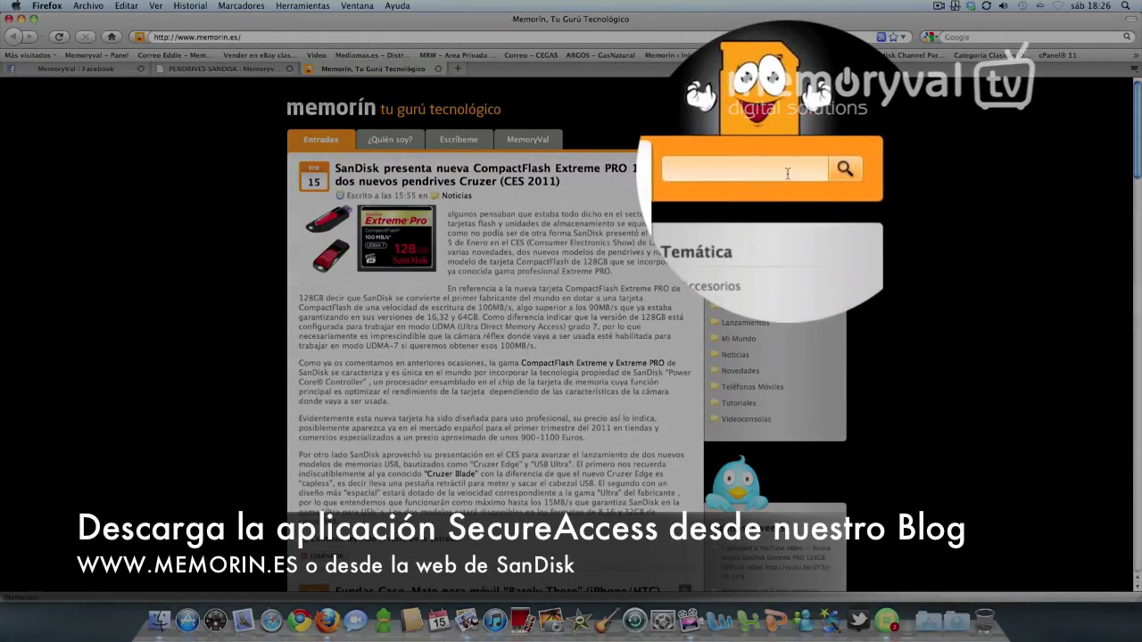
{"action": "type", "text": "secureaccess"}
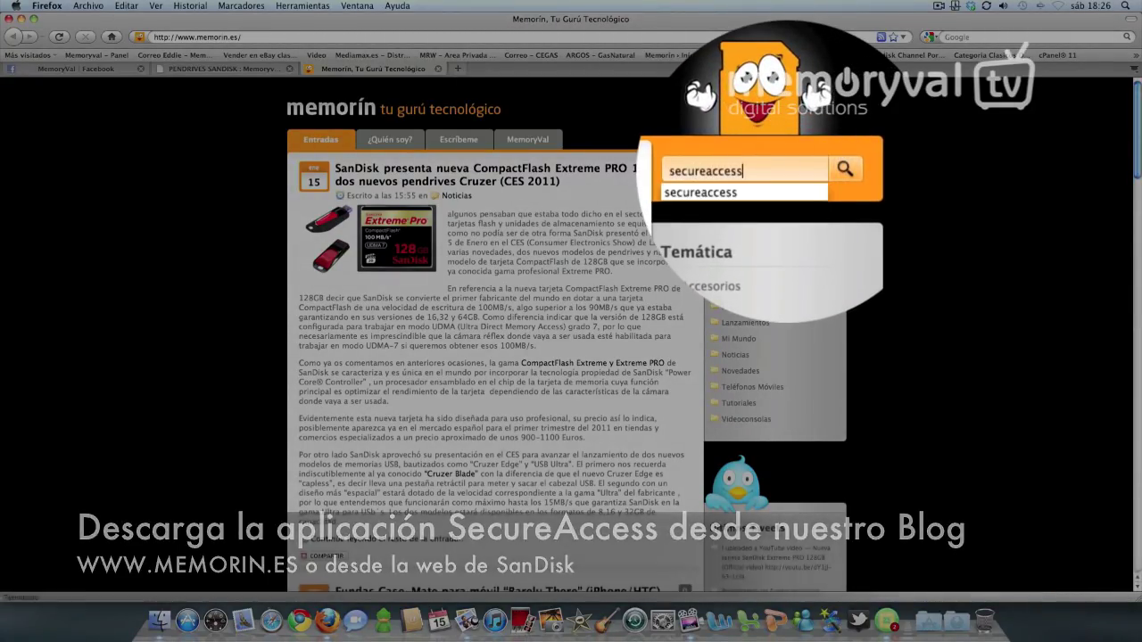
{"action": "key", "text": "Return"}
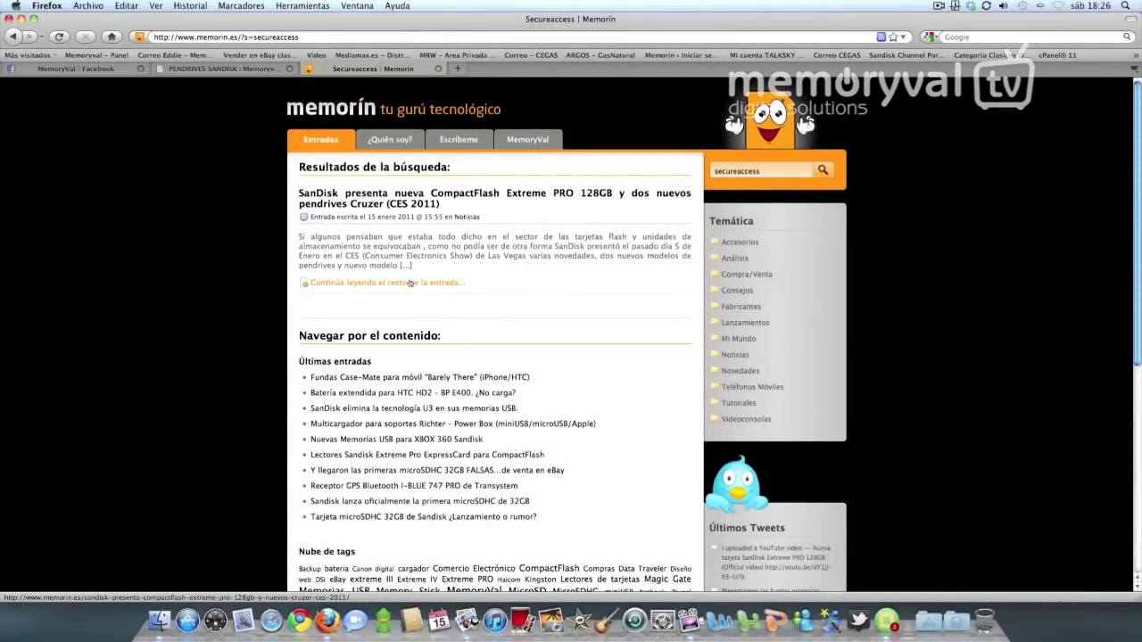
{"action": "left_click", "coordinate": [407, 280]}
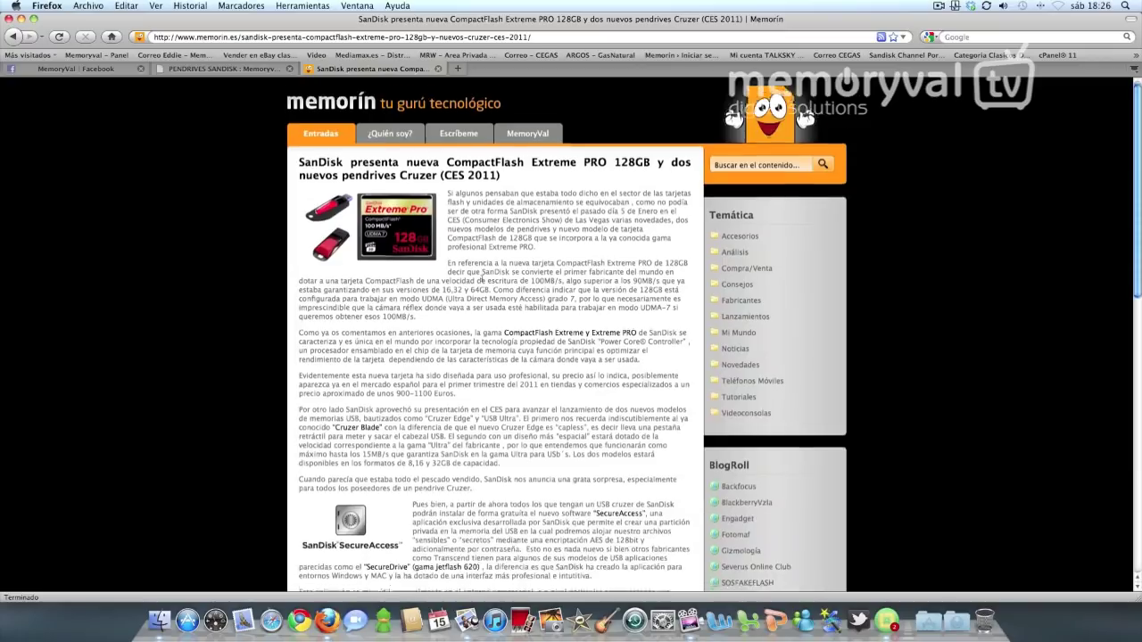
Start the 'Download for Mac' download, saving RunSanDiskSecureAccess_Mac.zip
{"action": "scroll", "coordinate": [421, 268], "scroll_direction": "down", "scroll_amount": 3}
{"action": "scroll", "coordinate": [456, 286], "scroll_direction": "down", "scroll_amount": 4}
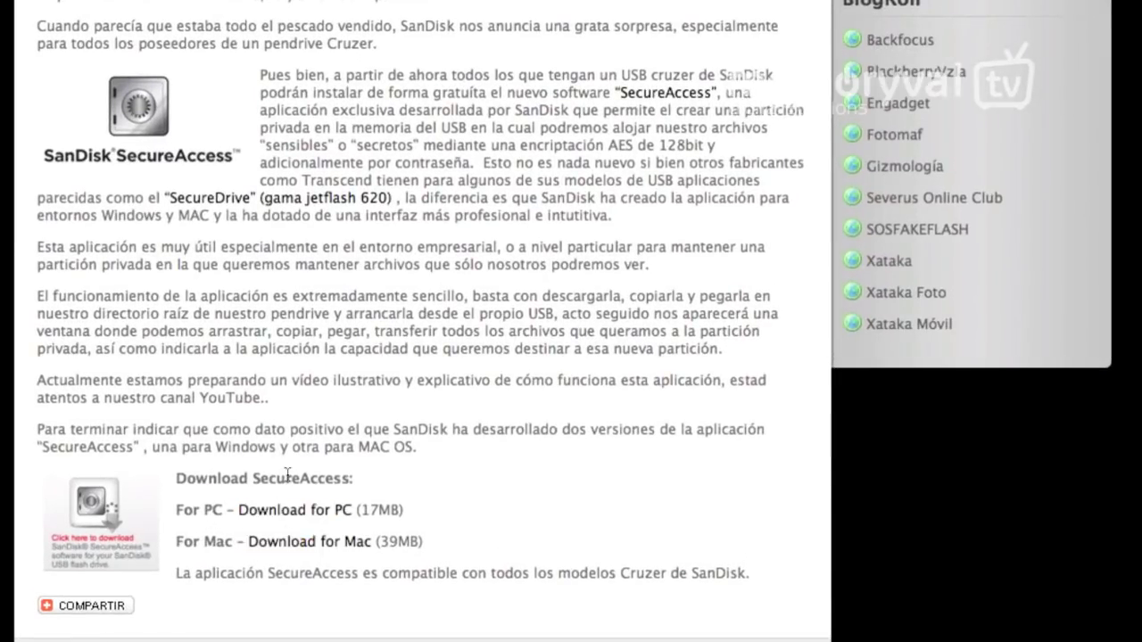
{"action": "left_click", "coordinate": [306, 548]}
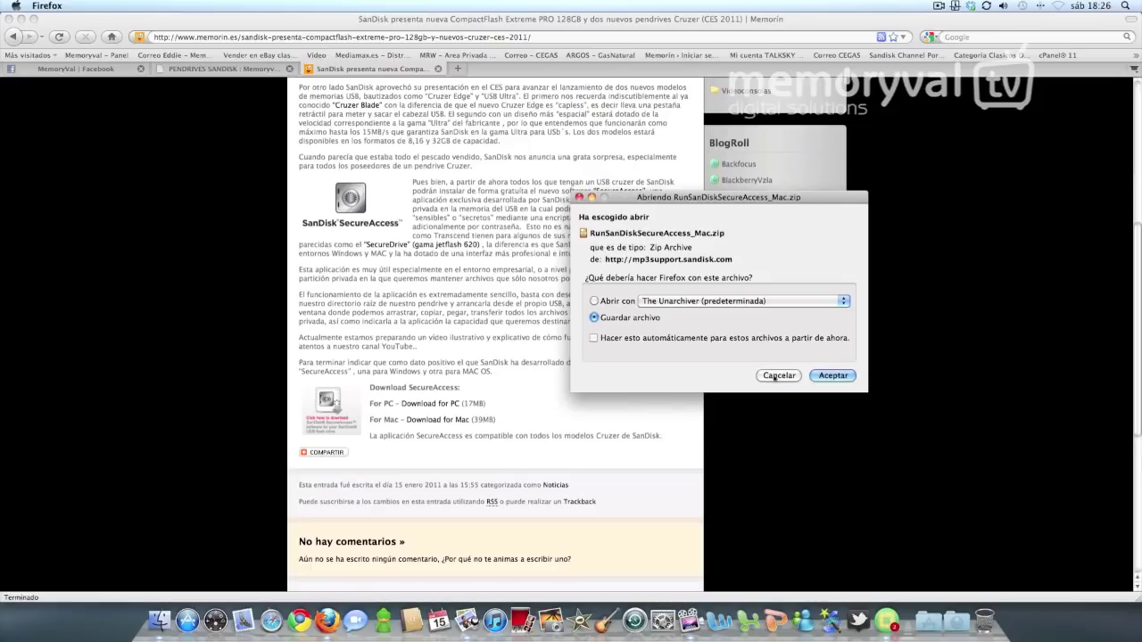
{"action": "left_click", "coordinate": [777, 376]}
Close Firefox and extract RunSanDiskSecureAccess_Mac.zip on the desktop
{"action": "left_click", "coordinate": [437, 68]}
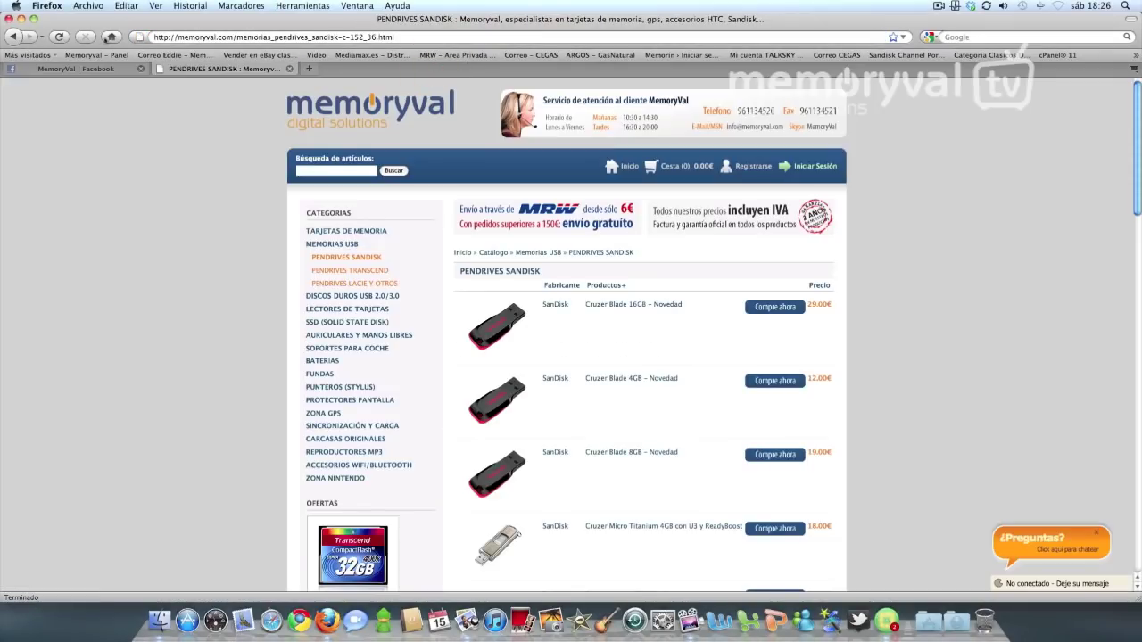
{"action": "left_click", "coordinate": [18, 19]}
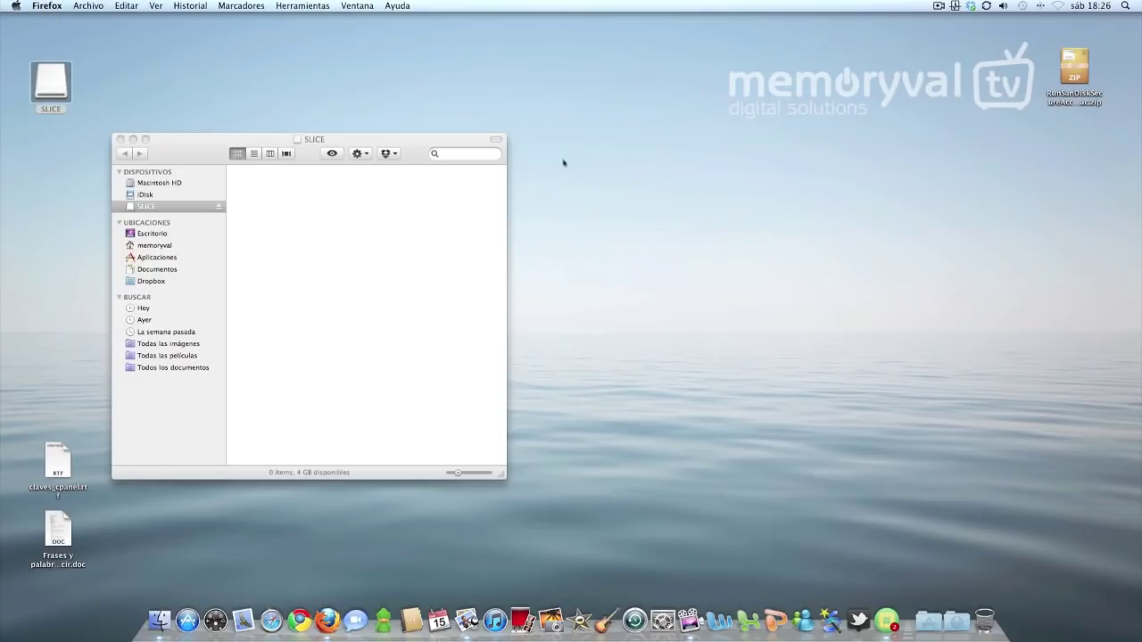
{"action": "double_click", "coordinate": [1075, 89]}
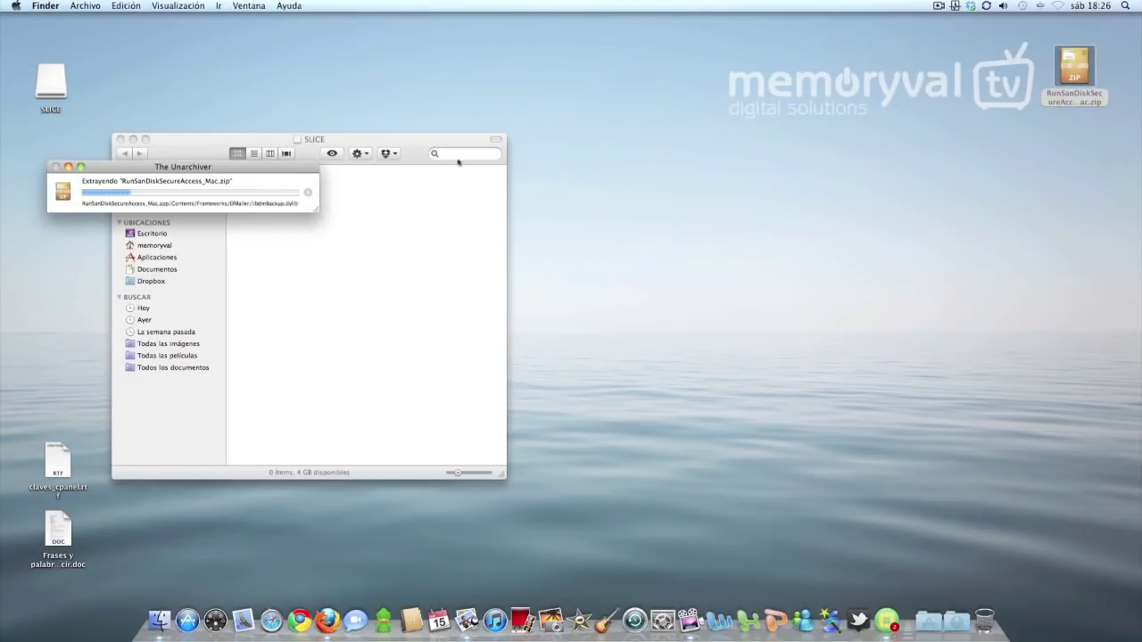
{"action": "left_click_drag", "start_coordinate": [268, 164], "coordinate": [790, 237]}
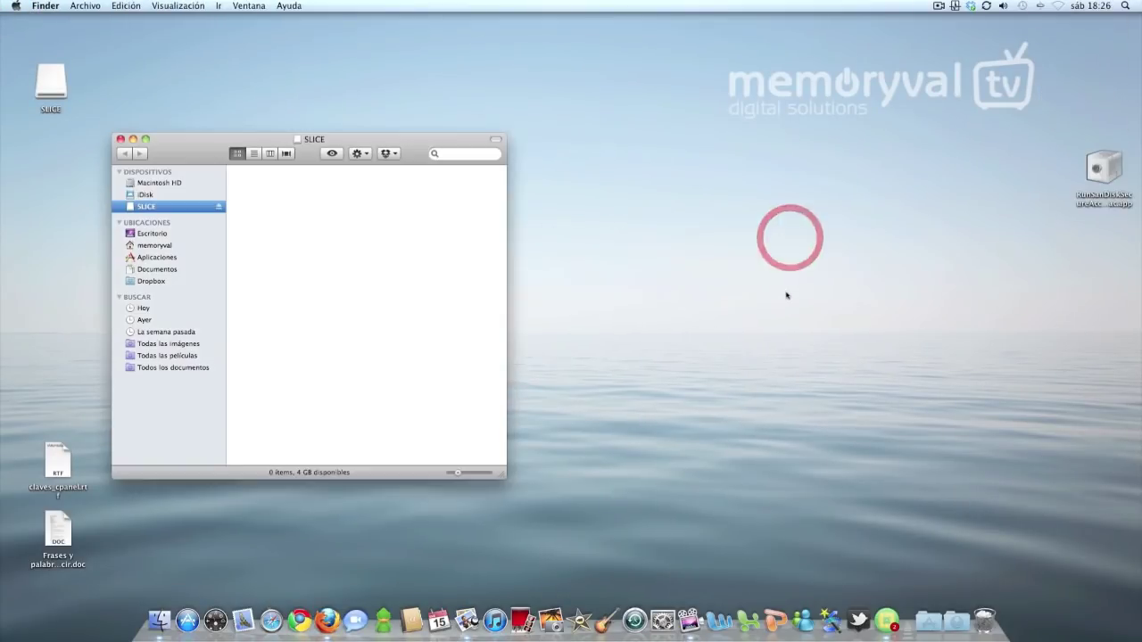
{"action": "left_click_drag", "start_coordinate": [1087, 189], "coordinate": [839, 212]}
Copy RunSanDiskSecureAccess_Mac.app from the desktop onto the SLICE drive
{"action": "left_click_drag", "start_coordinate": [218, 145], "coordinate": [219, 141]}
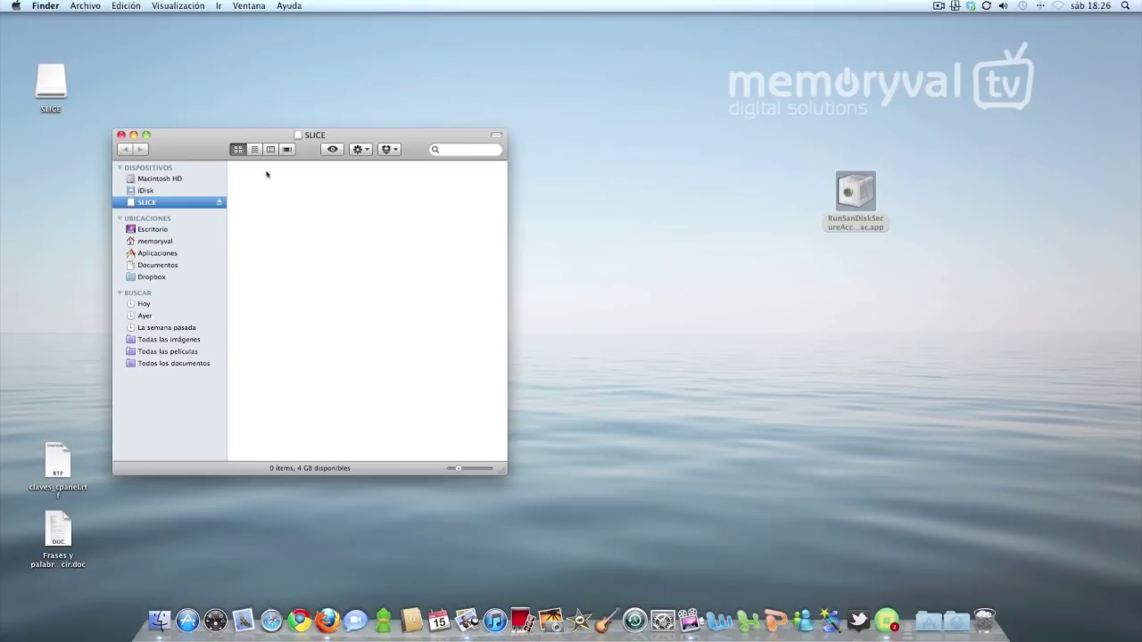
{"action": "left_click_drag", "start_coordinate": [184, 145], "coordinate": [189, 144]}
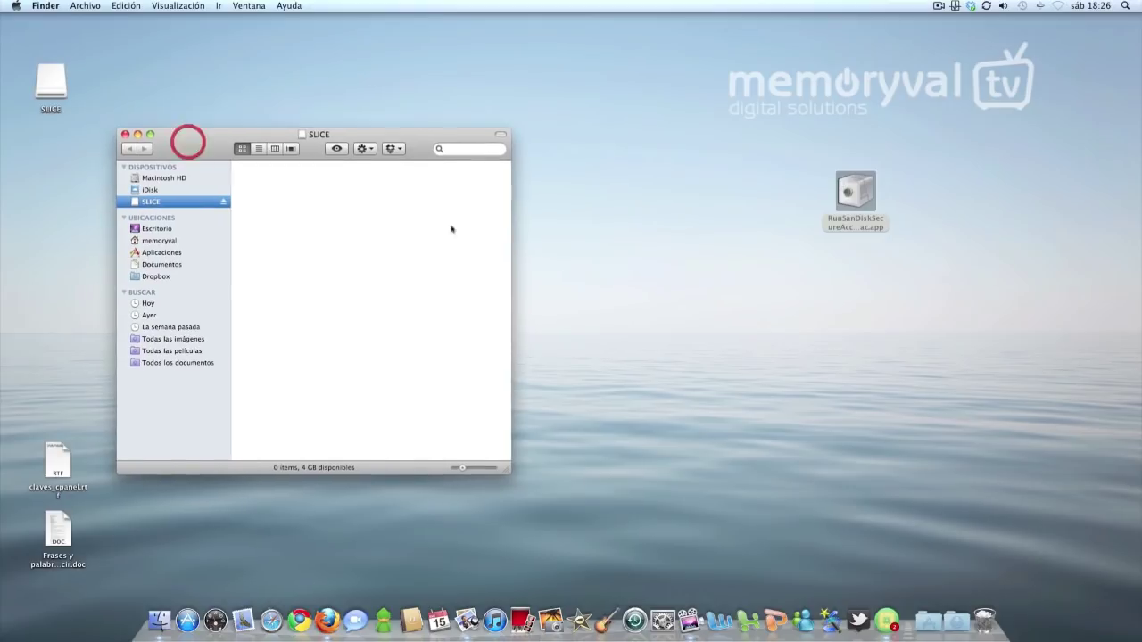
{"action": "left_click", "coordinate": [822, 258]}
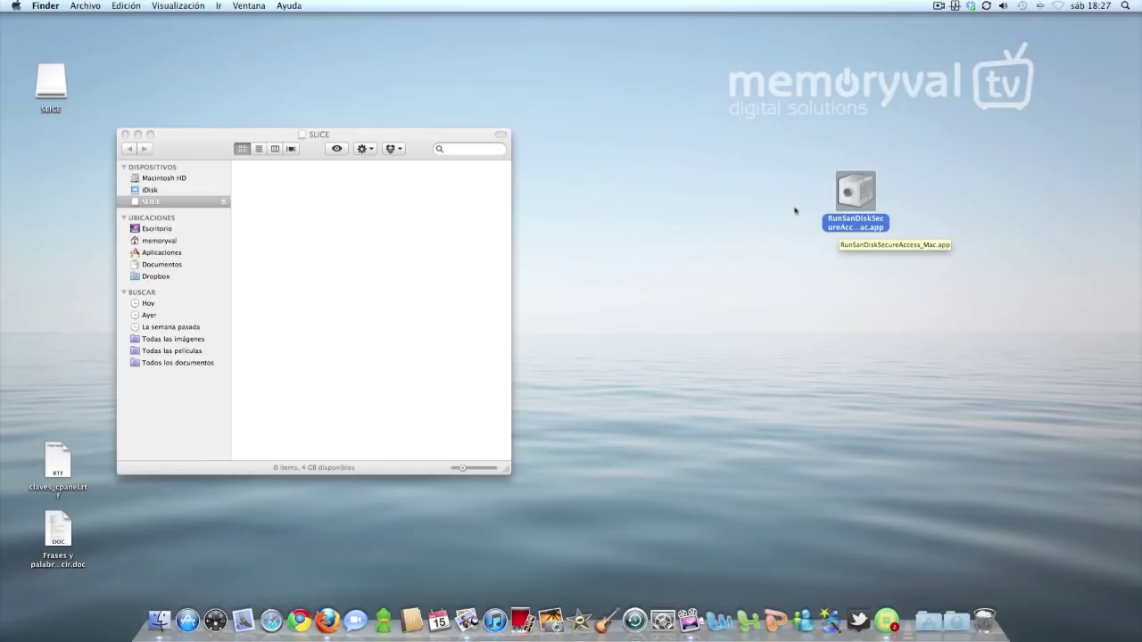
{"action": "left_click_drag", "start_coordinate": [858, 218], "coordinate": [286, 205]}
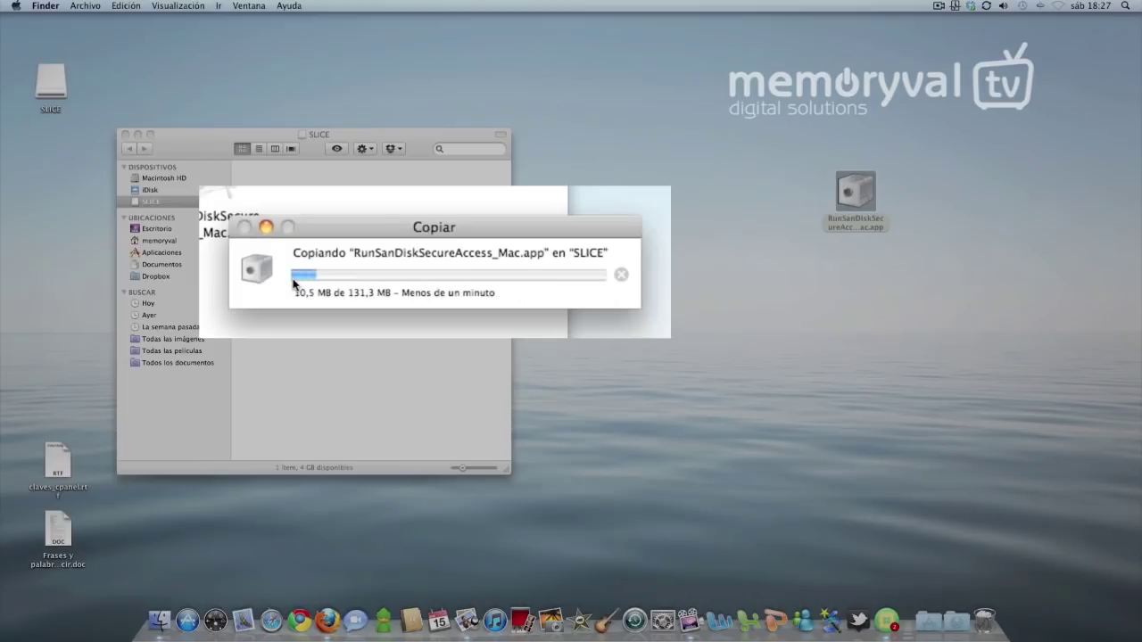
{"action": "left_click_drag", "start_coordinate": [339, 228], "coordinate": [339, 276]}
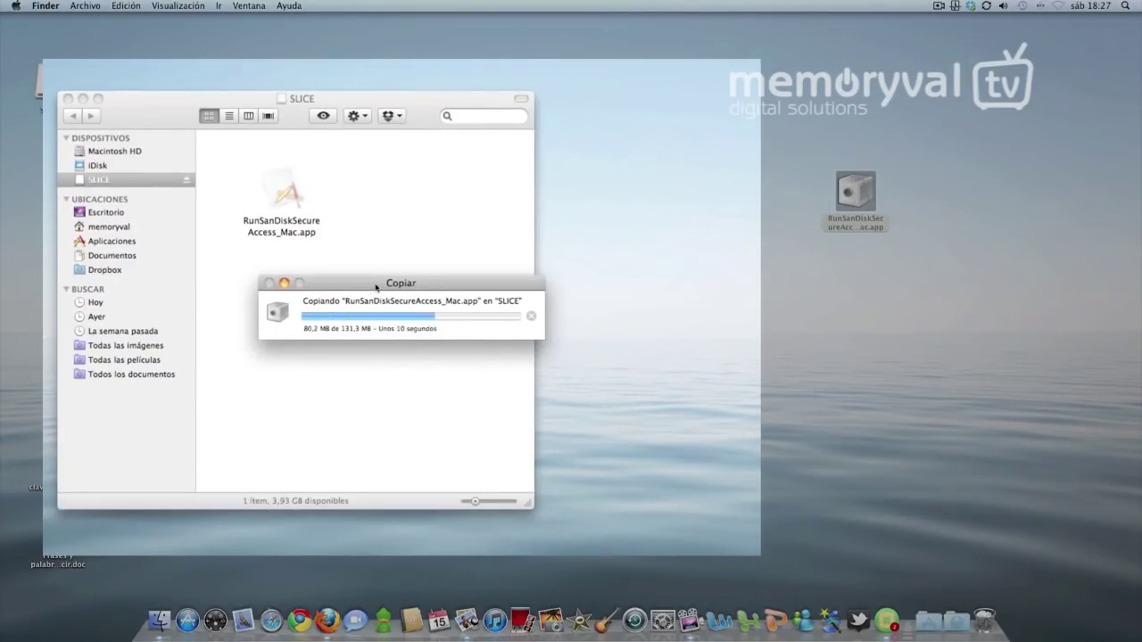
{"action": "left_click", "coordinate": [352, 302]}
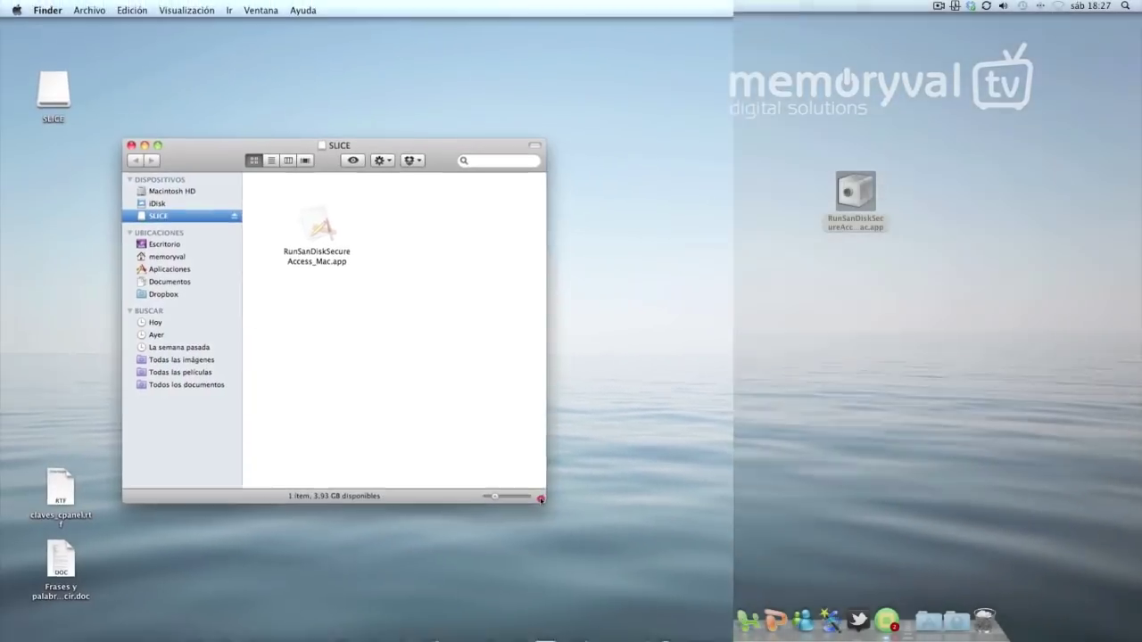
{"action": "left_click", "coordinate": [541, 499]}
{"action": "middle_click", "coordinate": [739, 204]}
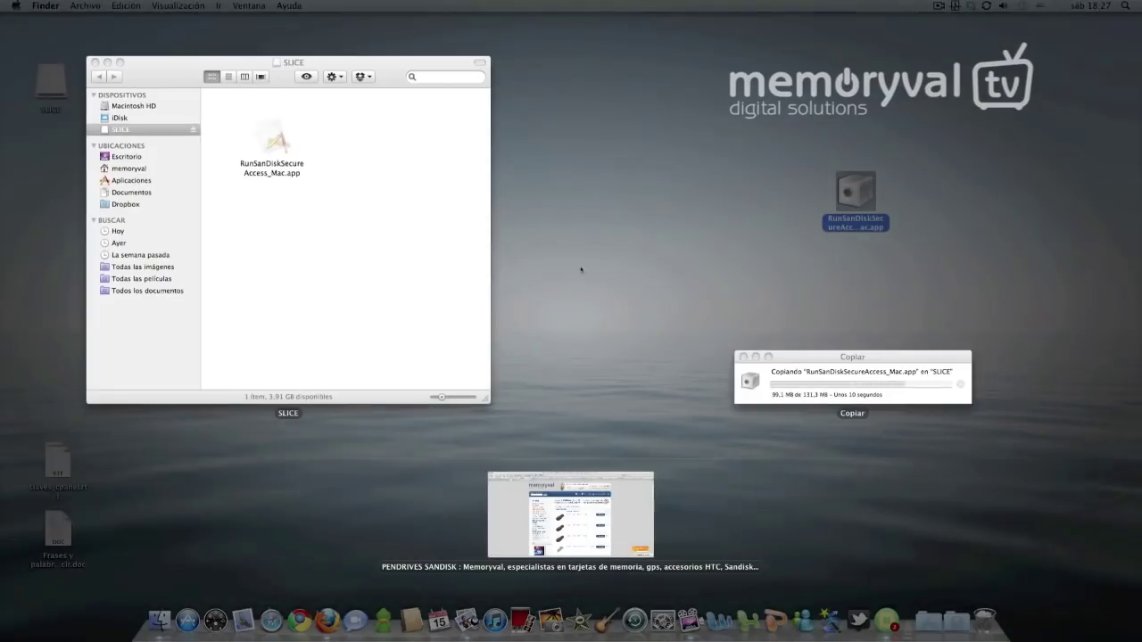
{"action": "left_click", "coordinate": [788, 387]}
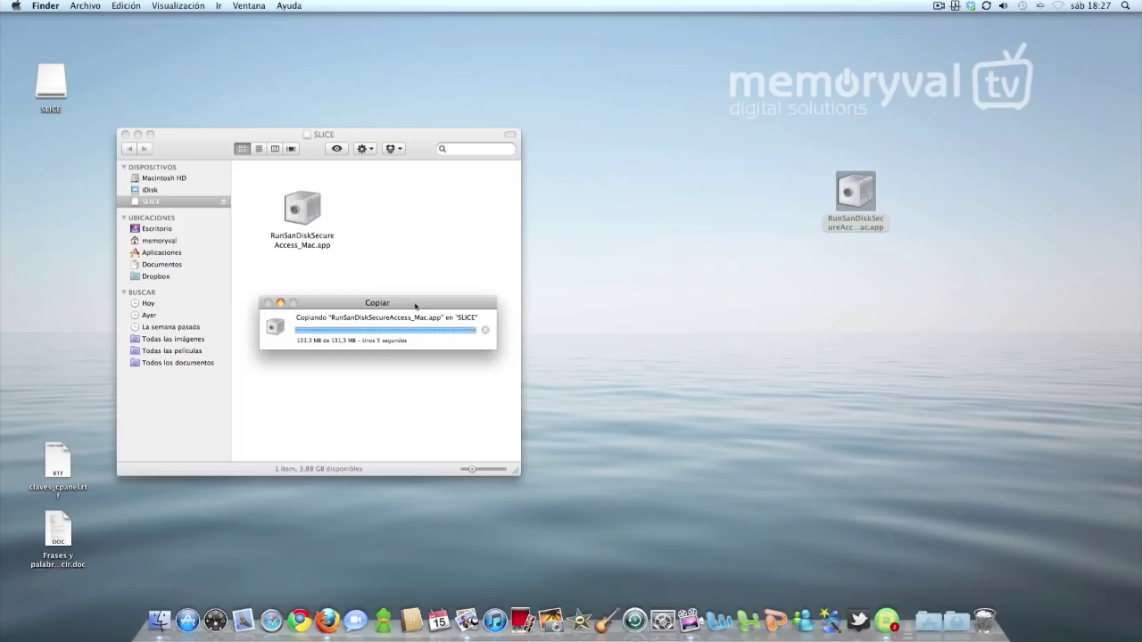
{"action": "left_click_drag", "start_coordinate": [213, 145], "coordinate": [212, 135]}
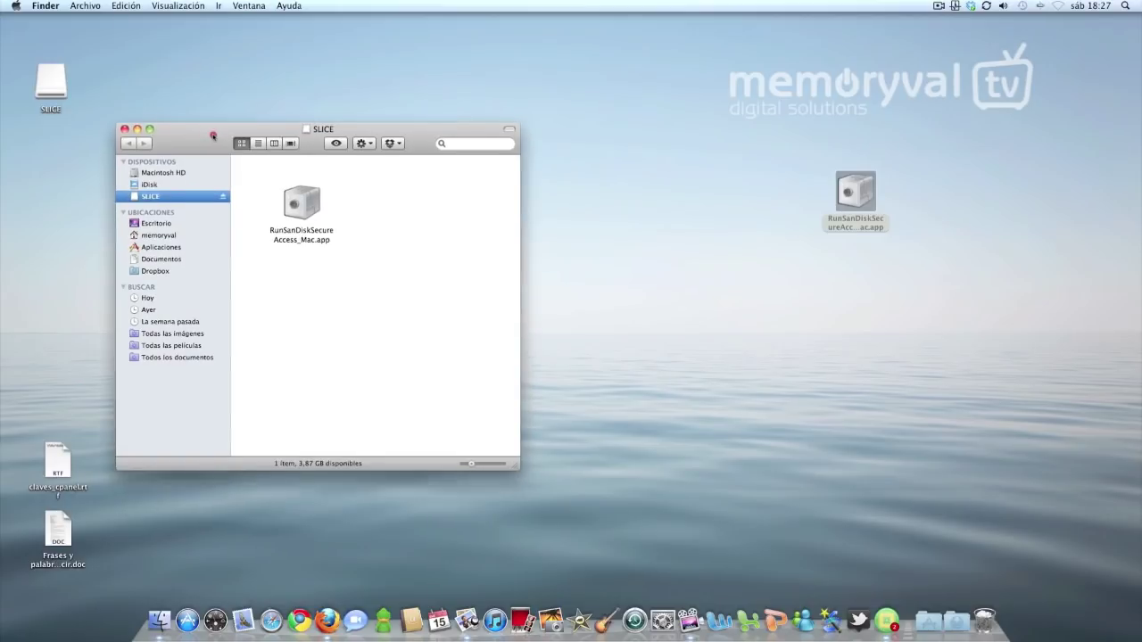
Trash the desktop copy of the app, deleting it and its preferences in AppCleaner
{"action": "left_click_drag", "start_coordinate": [711, 287], "coordinate": [821, 232]}
{"action": "left_click_drag", "start_coordinate": [779, 284], "coordinate": [989, 615]}
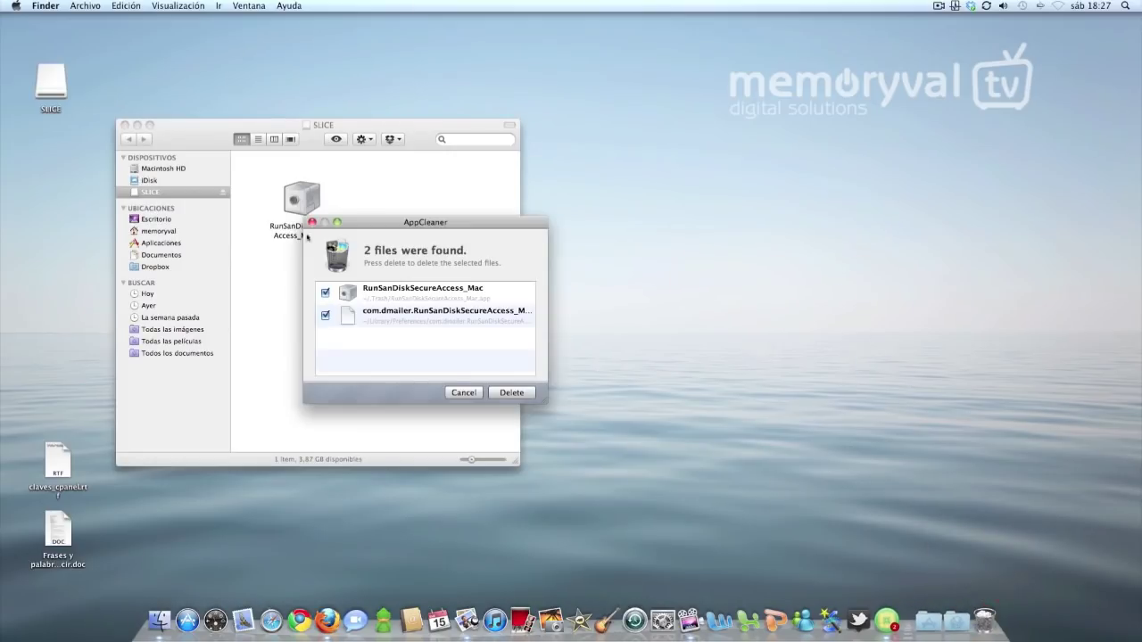
{"action": "left_click", "coordinate": [504, 392]}
Launch RunSanDiskSecureAccess_Mac.app from the SLICE drive, confirming Abrir for the downloaded app
{"action": "left_click_drag", "start_coordinate": [178, 130], "coordinate": [177, 122]}
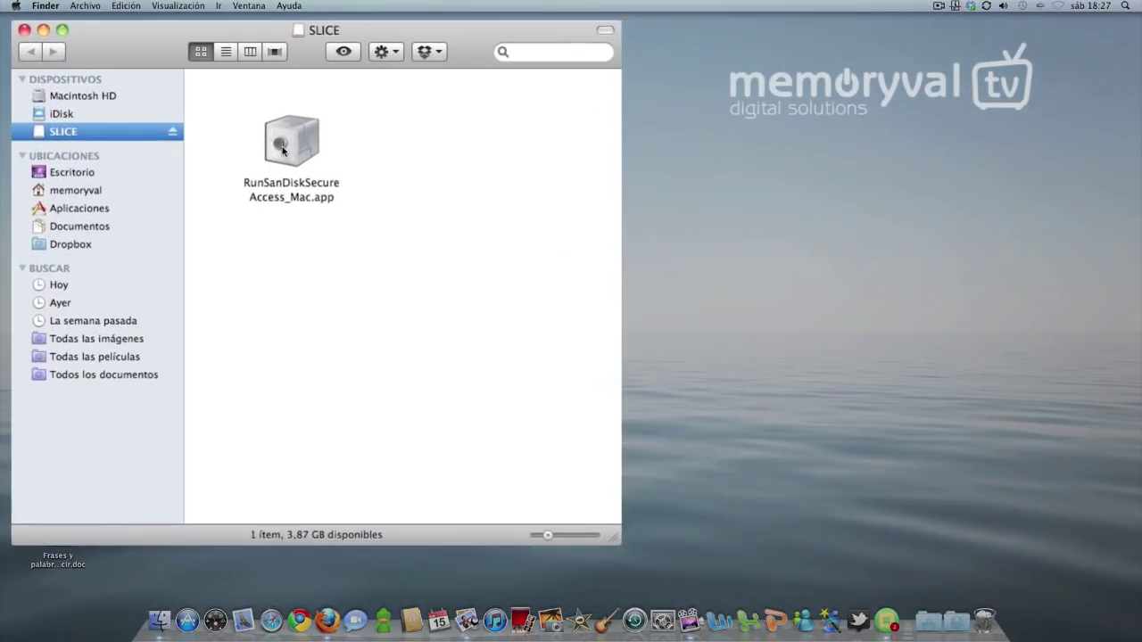
{"action": "left_click", "coordinate": [294, 194]}
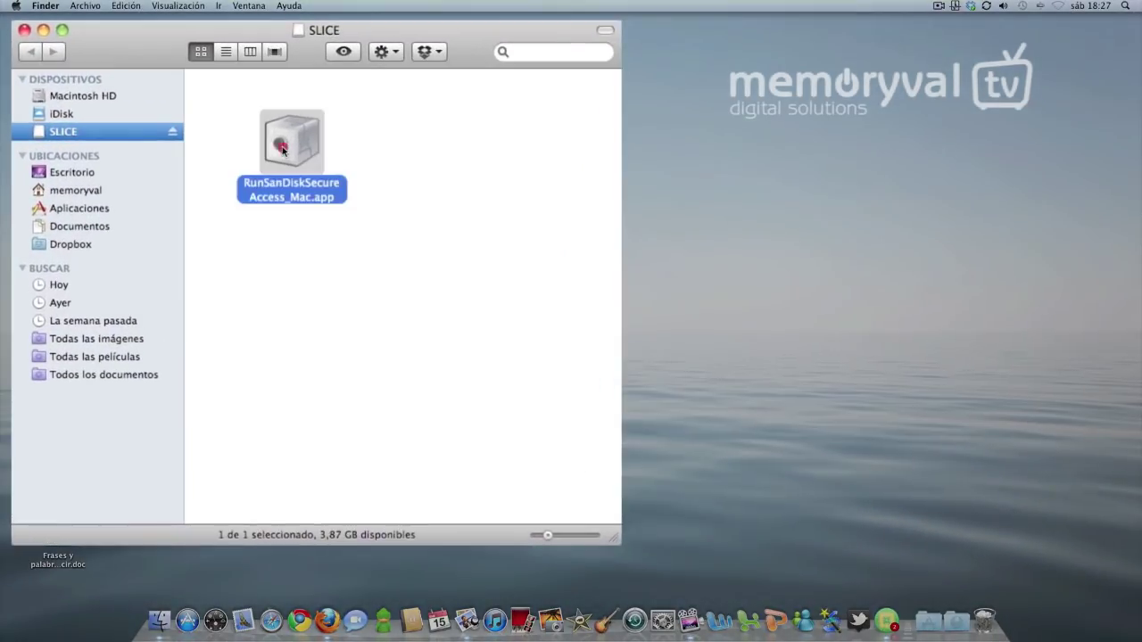
{"action": "double_click", "coordinate": [283, 149]}
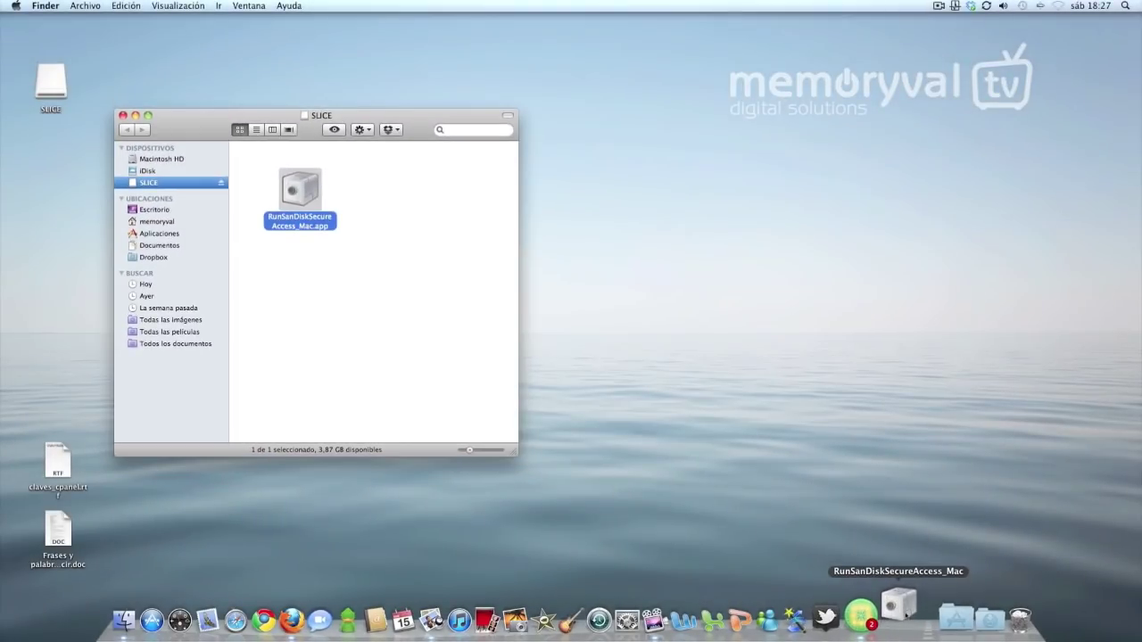
{"action": "left_click", "coordinate": [659, 217]}
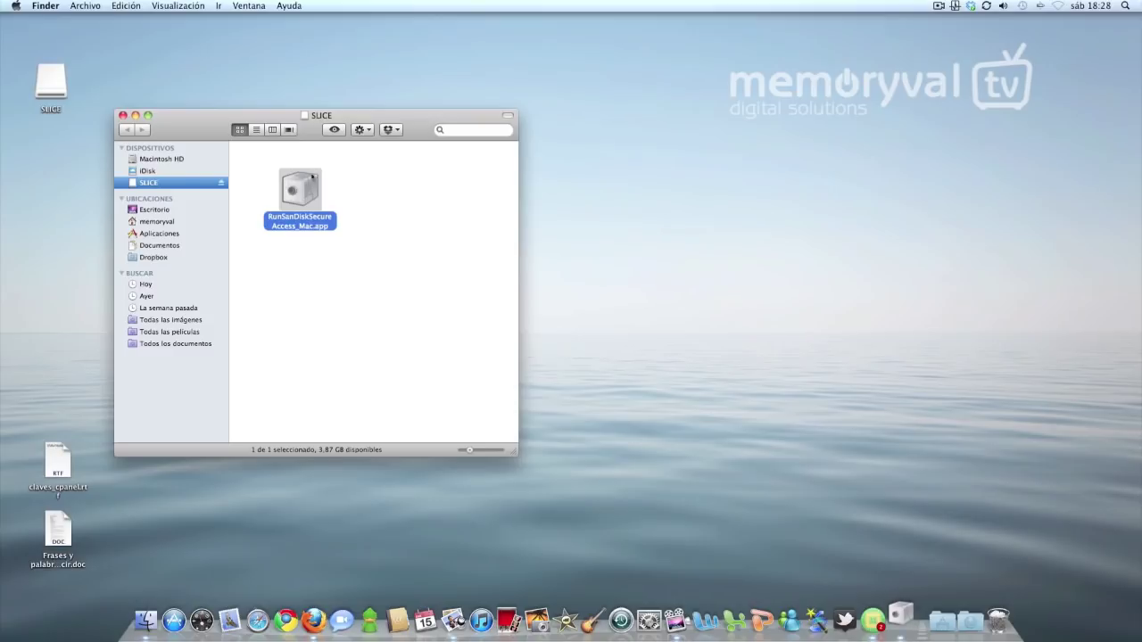
{"action": "left_click_drag", "start_coordinate": [239, 114], "coordinate": [197, 114]}
{"action": "left_click", "coordinate": [596, 145]}
{"action": "left_click_drag", "start_coordinate": [596, 146], "coordinate": [701, 143]}
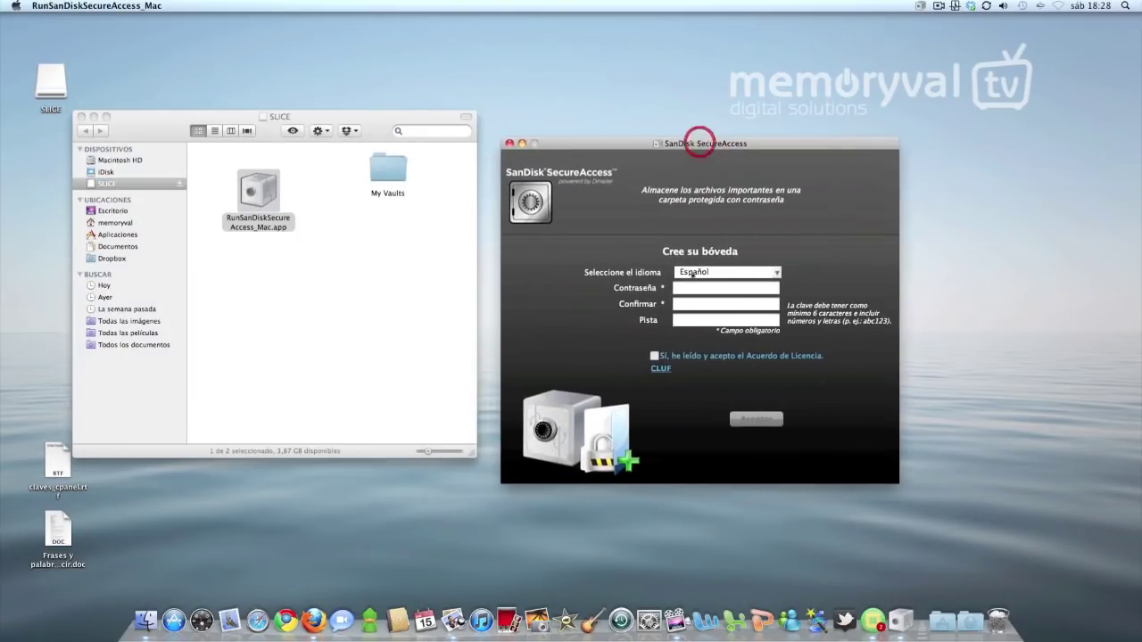
Create the vault with a password and hint, accept the licence, and dismiss the tips
{"action": "left_click", "coordinate": [678, 285]}
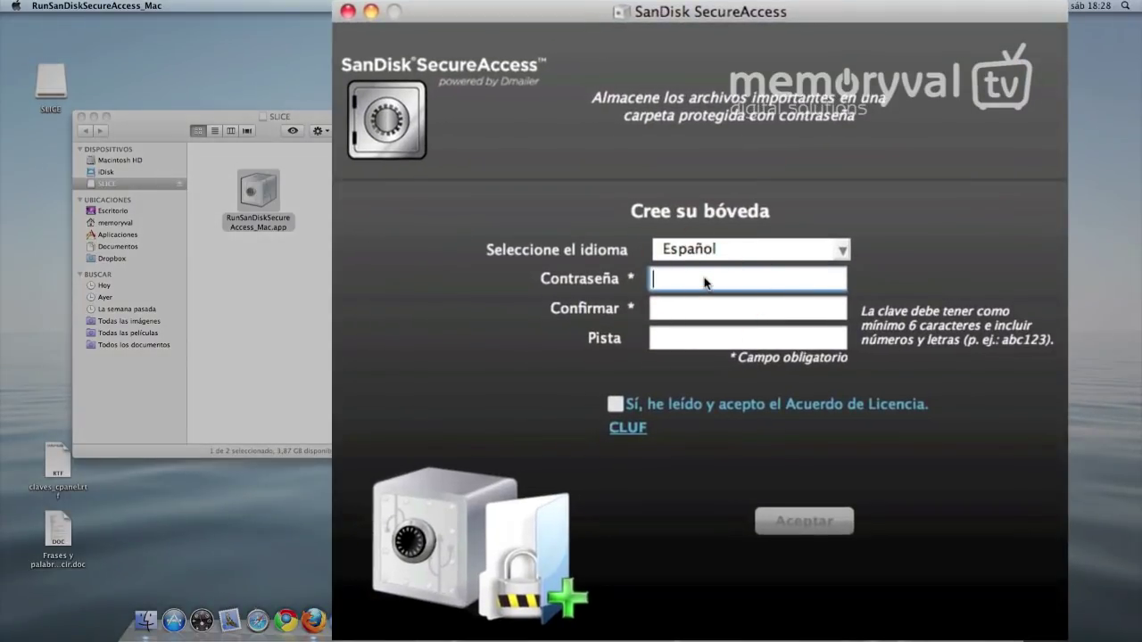
{"action": "type", "text": "•••••••"}
{"action": "key", "text": "Tab"}
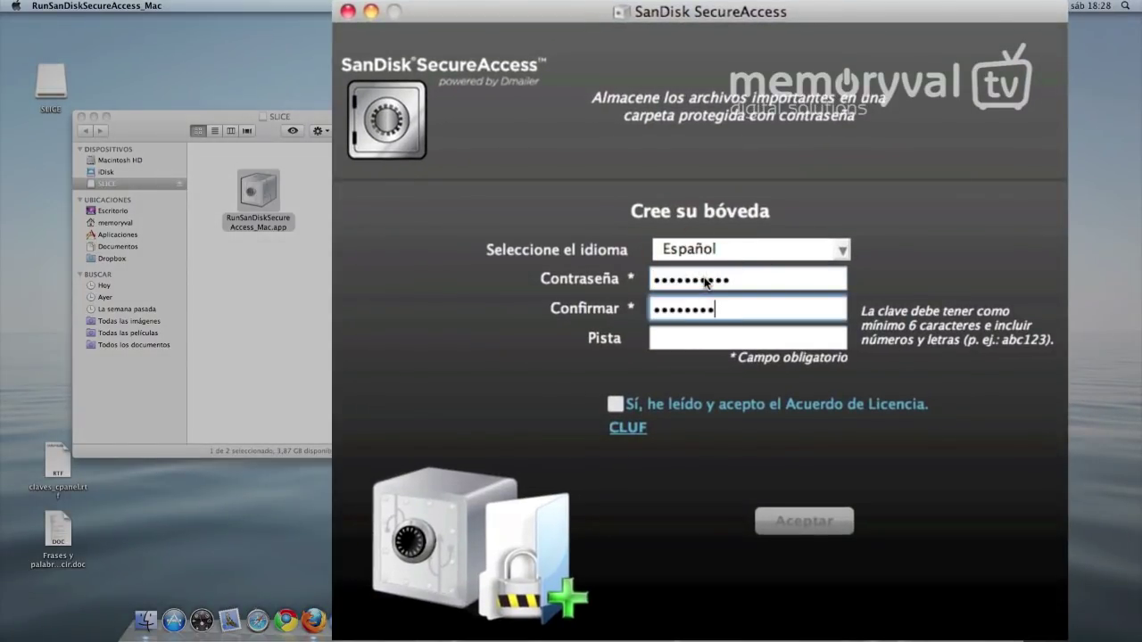
{"action": "key", "text": "Tab"}
{"action": "type", "text": "masc"}
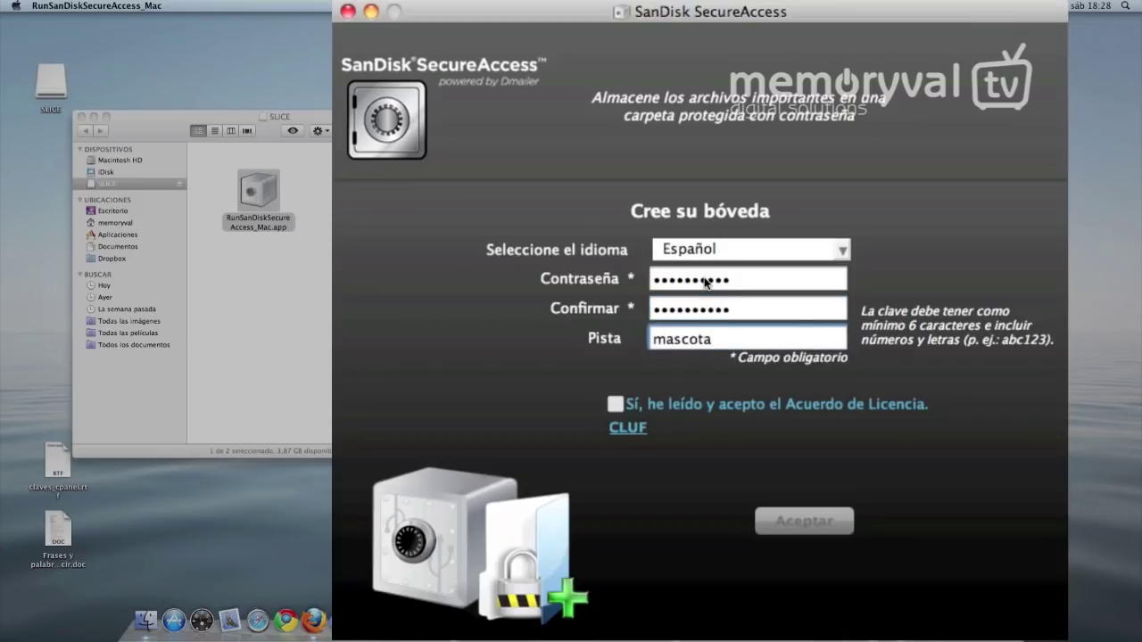
{"action": "left_click", "coordinate": [615, 405]}
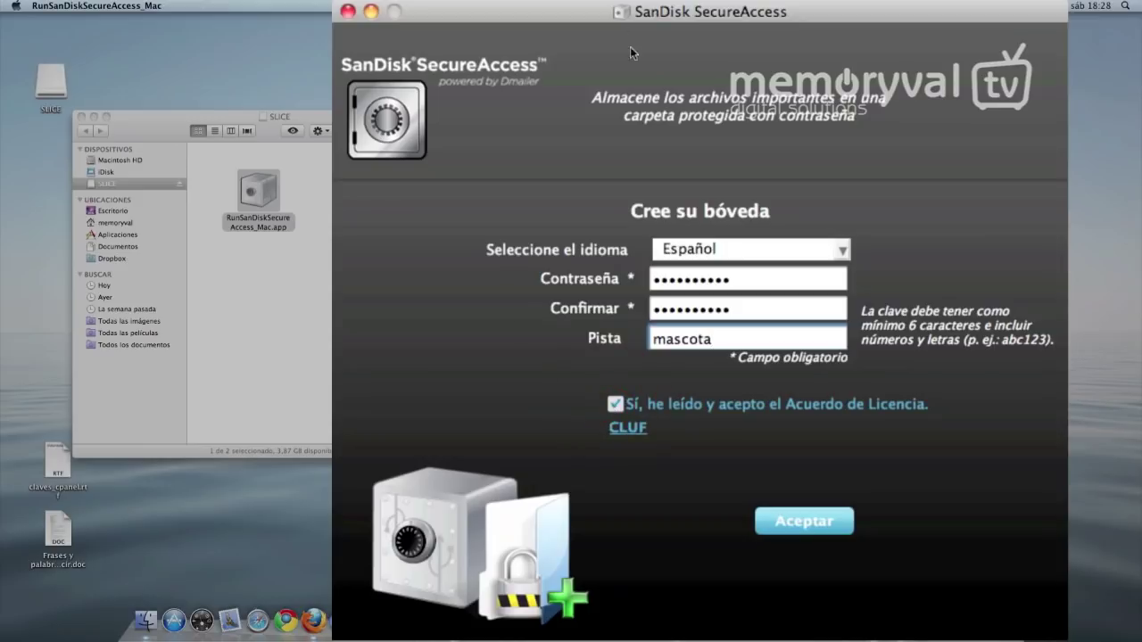
{"action": "left_click", "coordinate": [795, 526]}
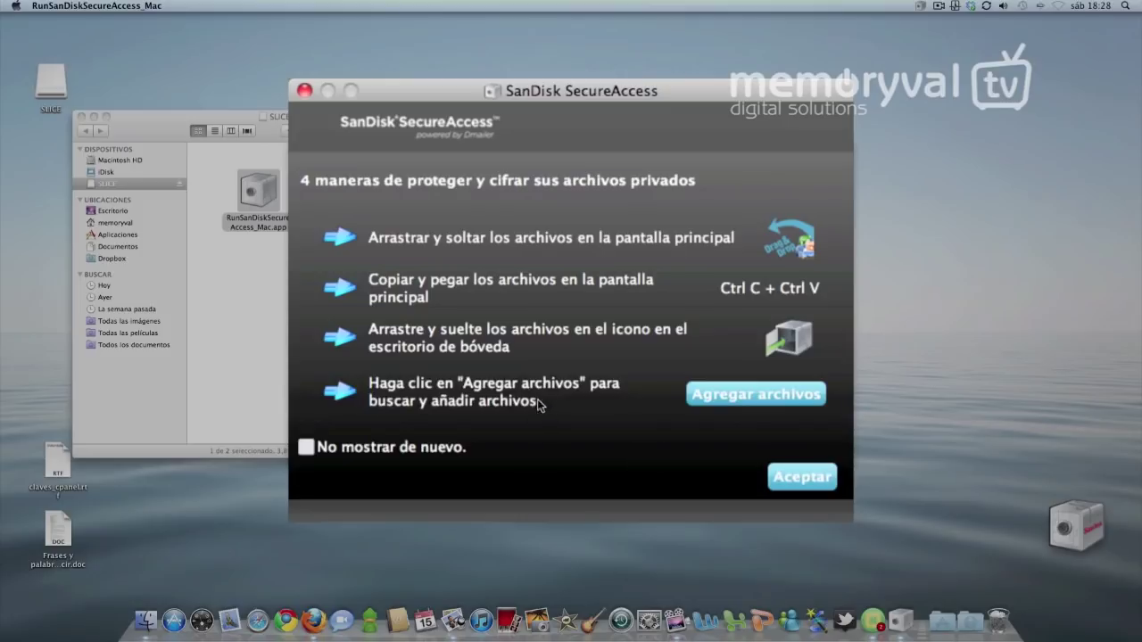
{"action": "left_click", "coordinate": [766, 477]}
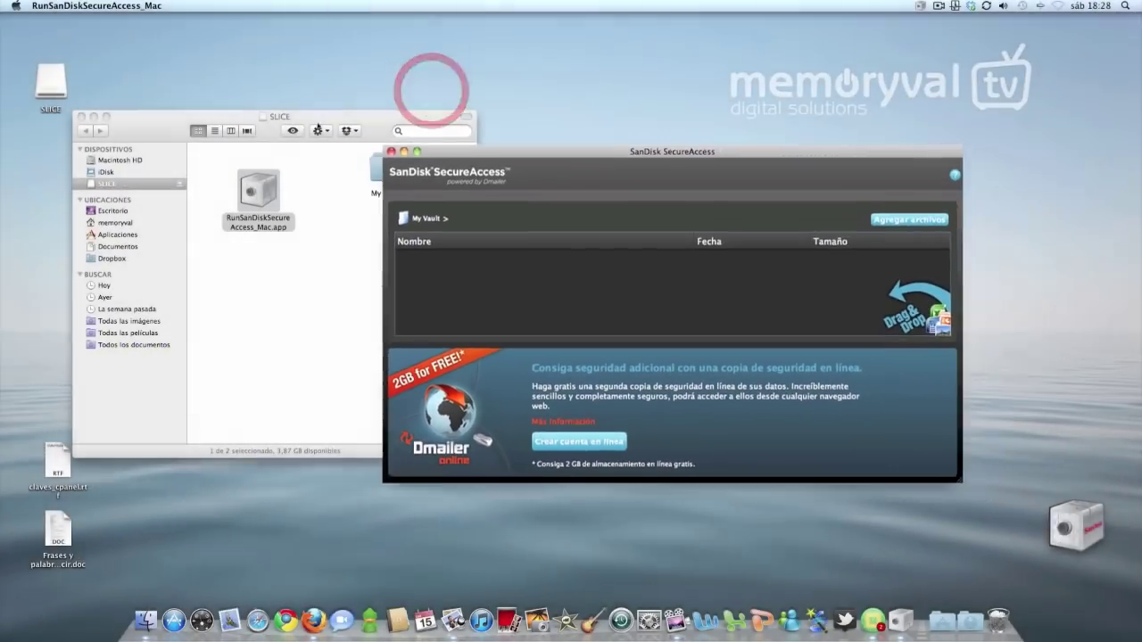
Arrange the windows and open memoryval > Documentos in Finder's list view
{"action": "left_click_drag", "start_coordinate": [184, 116], "coordinate": [155, 106]}
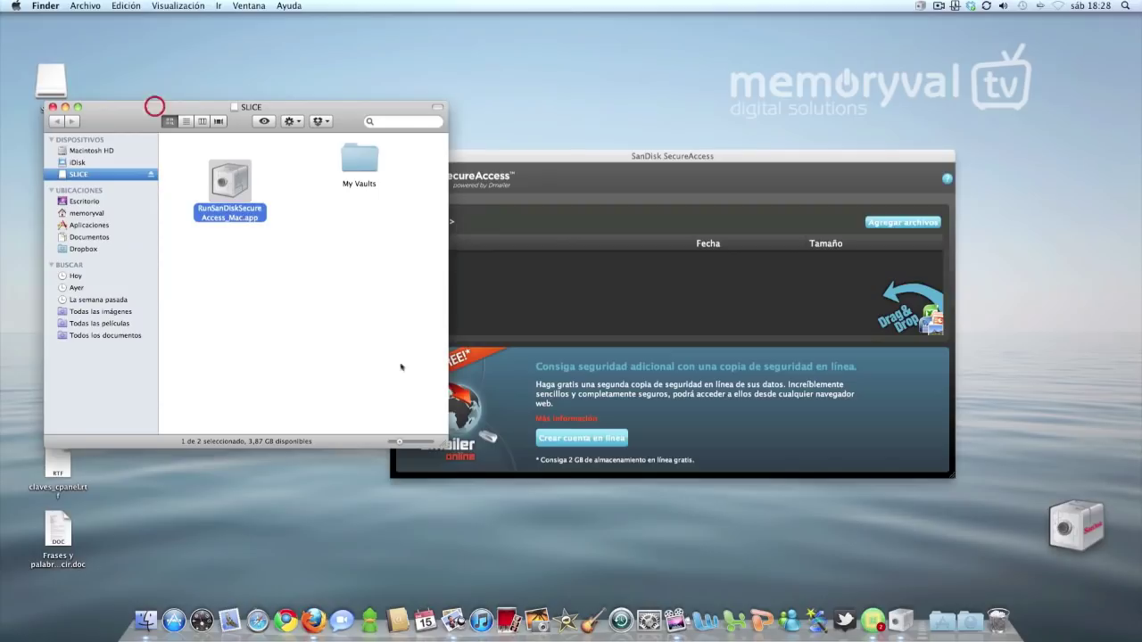
{"action": "left_click_drag", "start_coordinate": [445, 443], "coordinate": [351, 479]}
{"action": "left_click_drag", "start_coordinate": [496, 157], "coordinate": [494, 140]}
{"action": "left_click_drag", "start_coordinate": [1075, 526], "coordinate": [554, 489]}
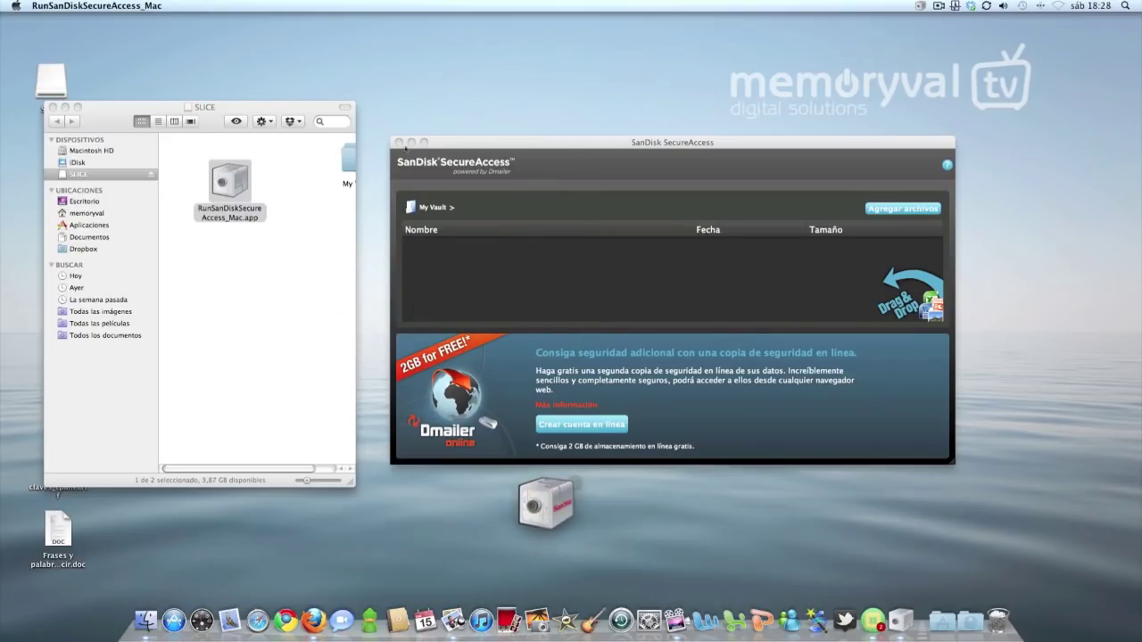
{"action": "left_click", "coordinate": [93, 214]}
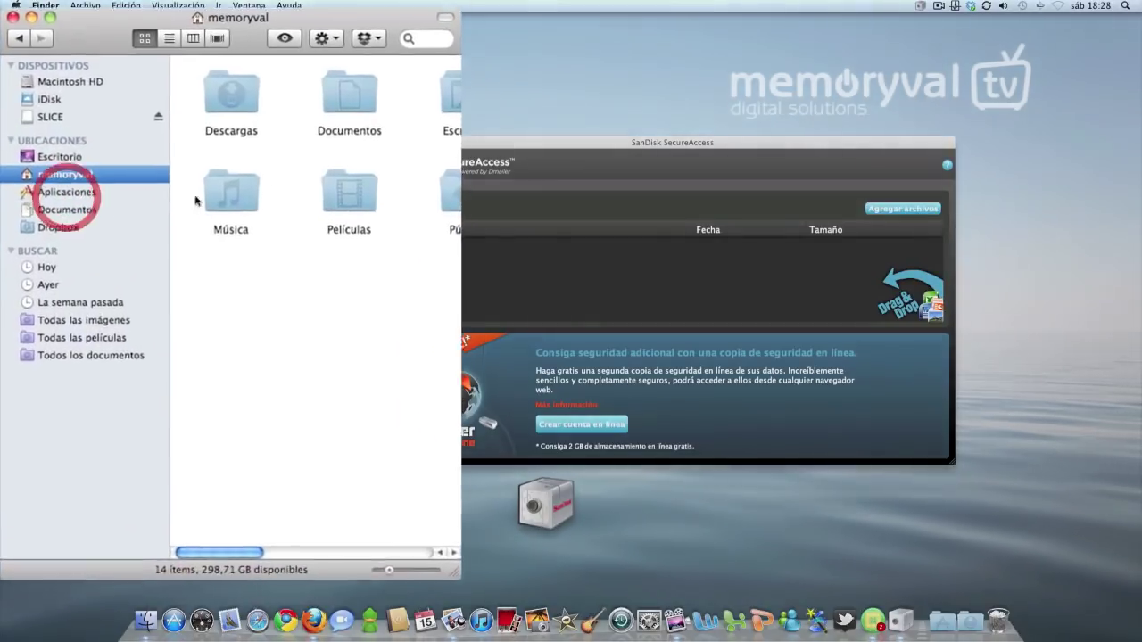
{"action": "left_click", "coordinate": [211, 4]}
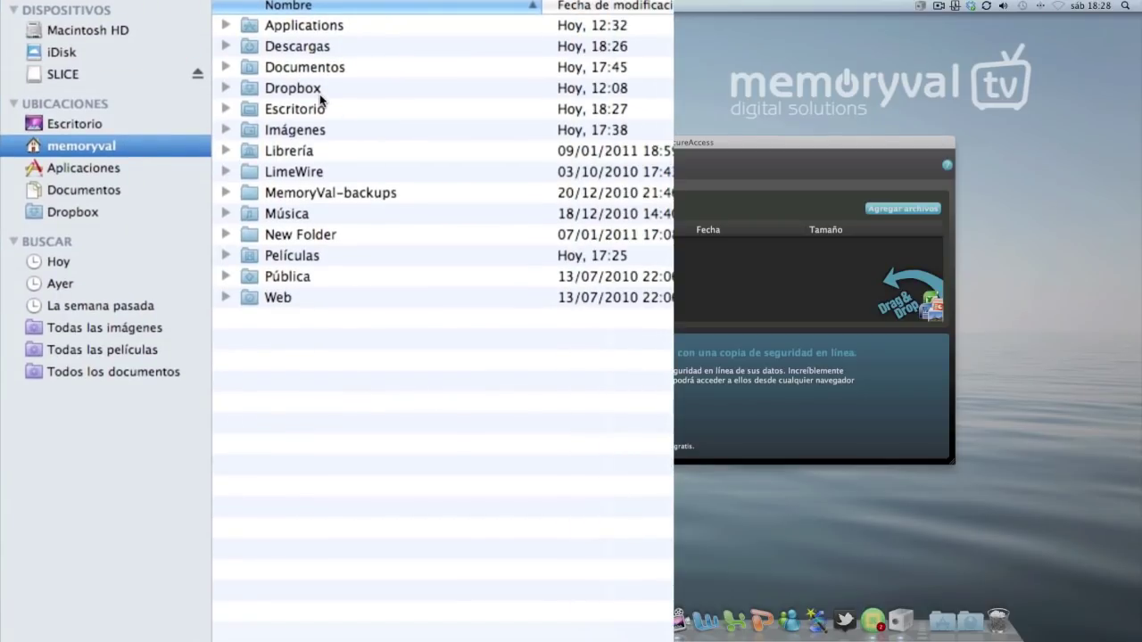
{"action": "double_click", "coordinate": [313, 69]}
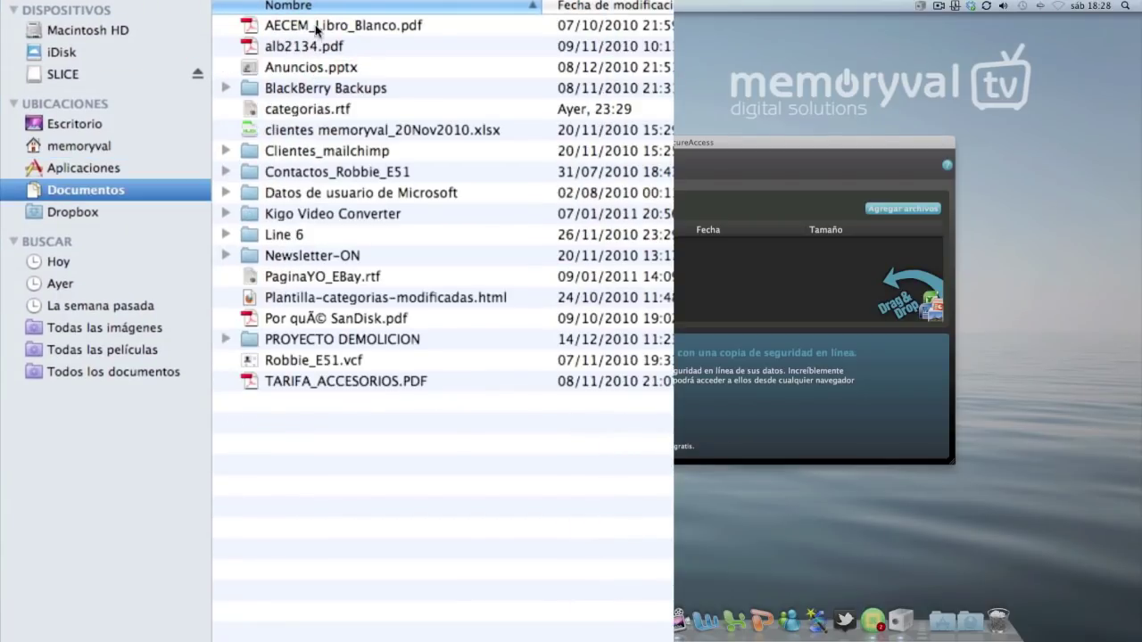
Drag AECEM_Libro_Blanco.pdf and alb2134.pdf into the vault list
{"action": "left_click", "coordinate": [317, 25]}
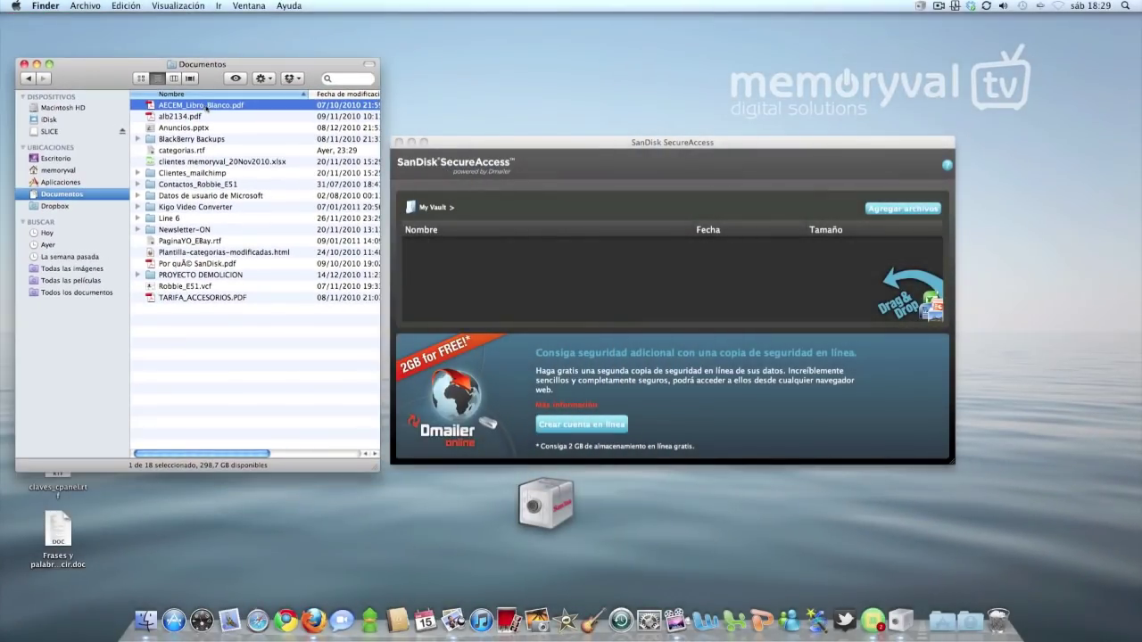
{"action": "left_click_drag", "start_coordinate": [203, 107], "coordinate": [541, 279]}
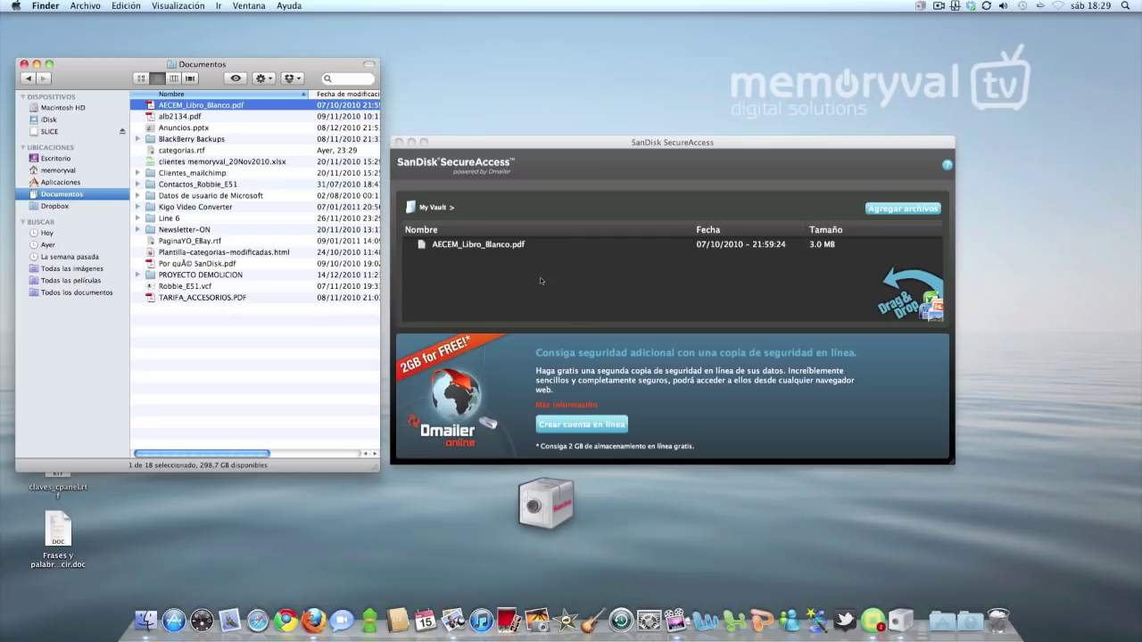
{"action": "left_click_drag", "start_coordinate": [185, 117], "coordinate": [405, 211]}
{"action": "left_click_drag", "start_coordinate": [513, 421], "coordinate": [540, 505]}
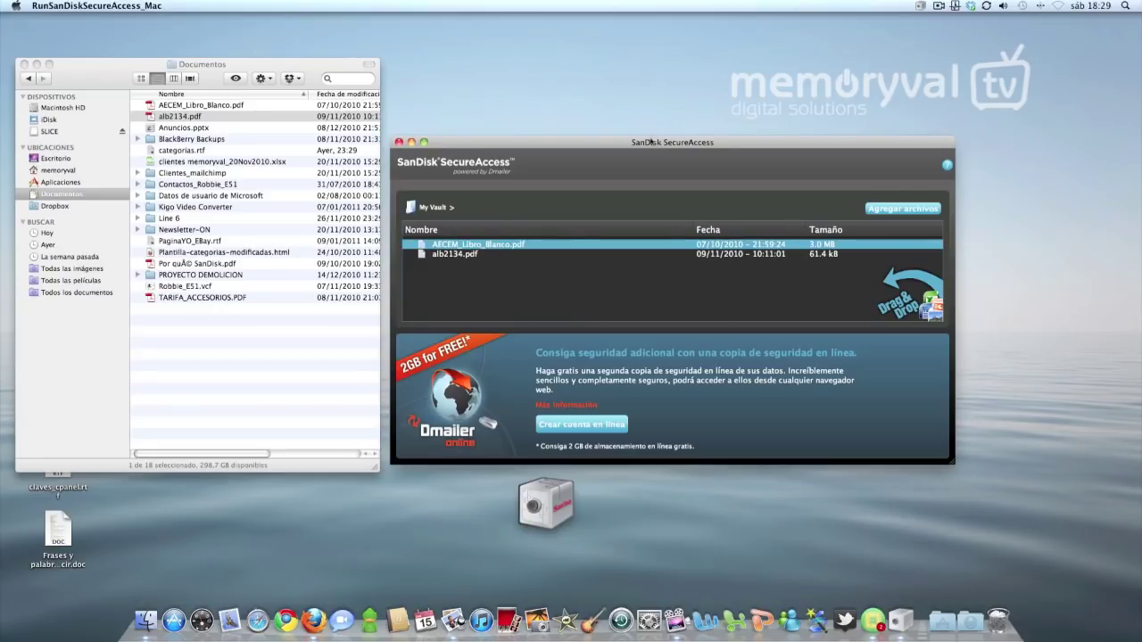
{"action": "left_click_drag", "start_coordinate": [706, 142], "coordinate": [712, 139]}
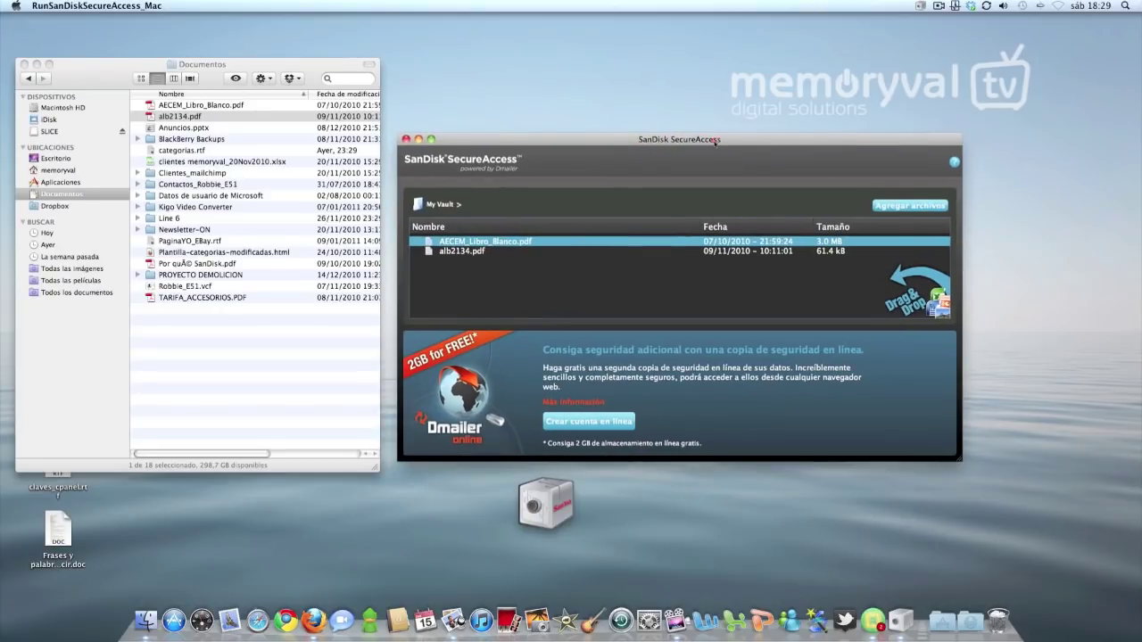
Add Por qué SanDisk.pdf from memoryval/Documents via Agregar archivos, then return to Finder
{"action": "left_click", "coordinate": [910, 206]}
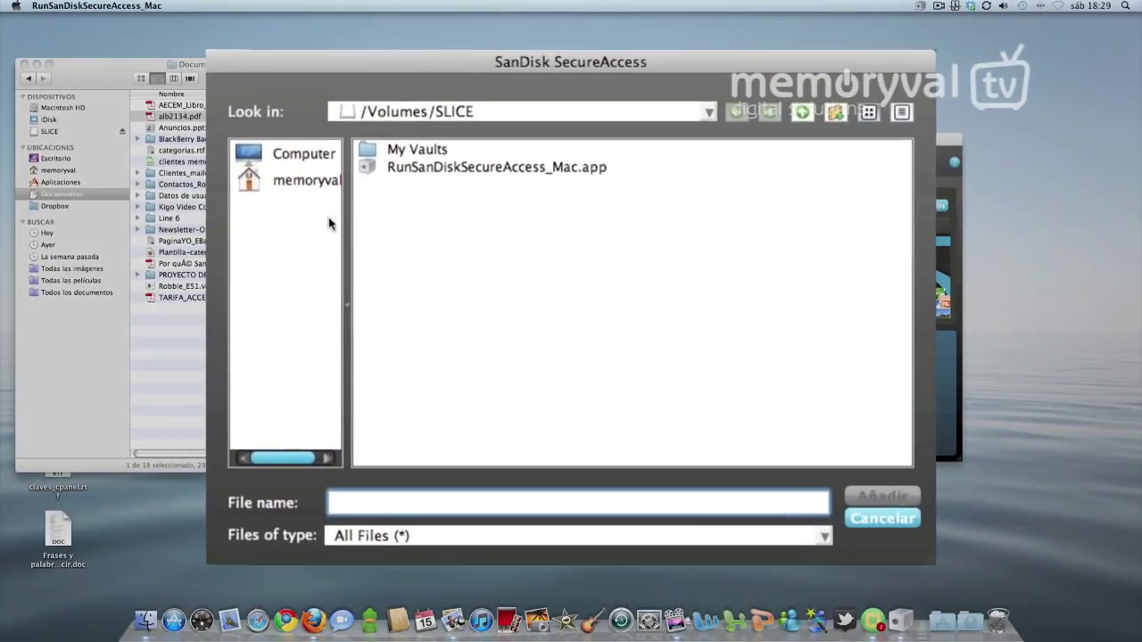
{"action": "left_click", "coordinate": [303, 183]}
{"action": "double_click", "coordinate": [431, 184]}
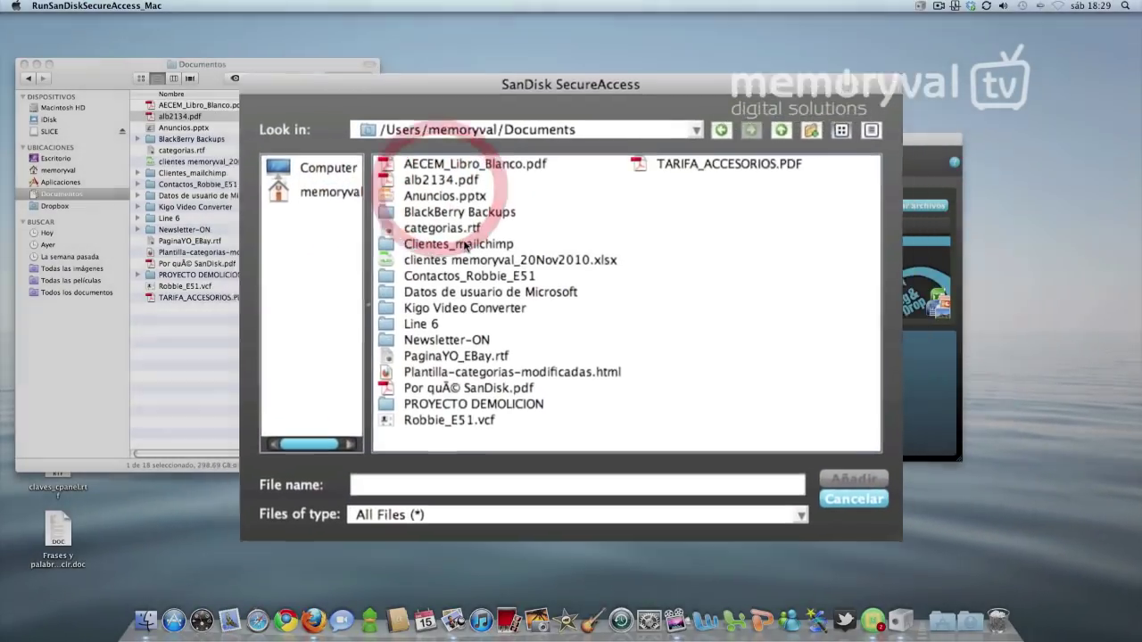
{"action": "left_click", "coordinate": [464, 262]}
{"action": "left_click", "coordinate": [735, 413]}
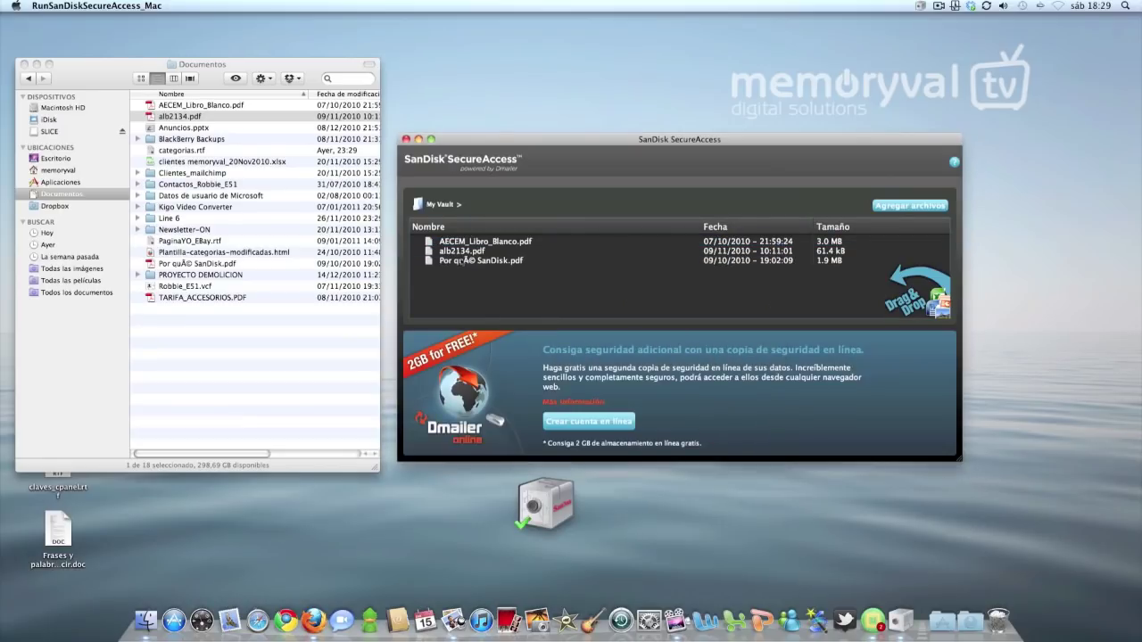
{"action": "left_click", "coordinate": [67, 89]}
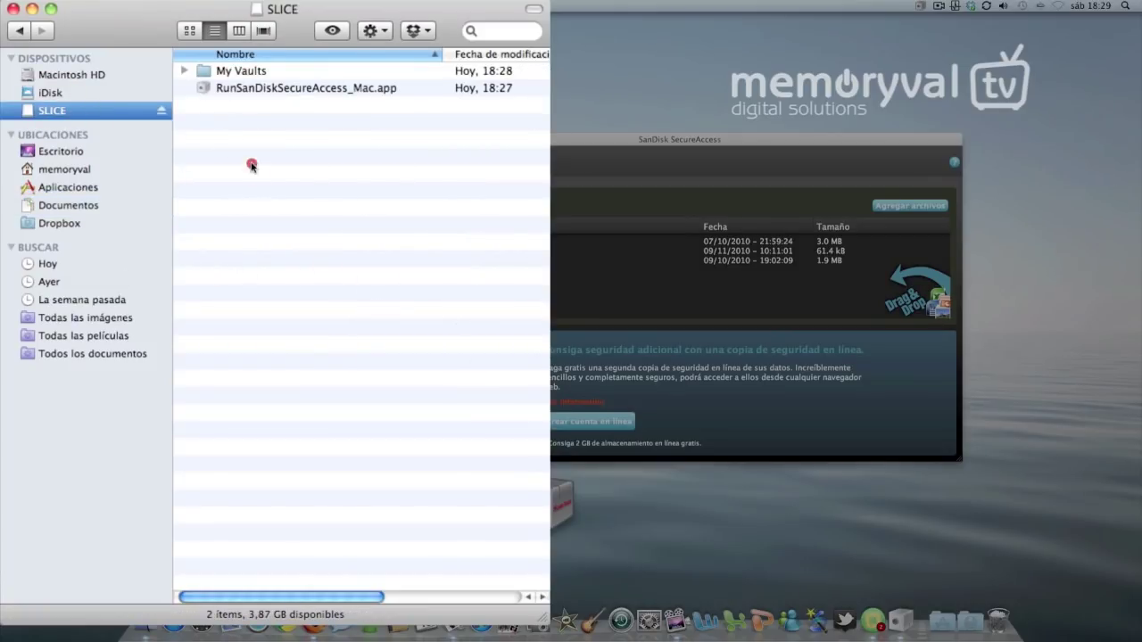
Open My Vaults > My Vault > FILES > 00000000 on the SLICE drive
{"action": "left_click", "coordinate": [460, 139]}
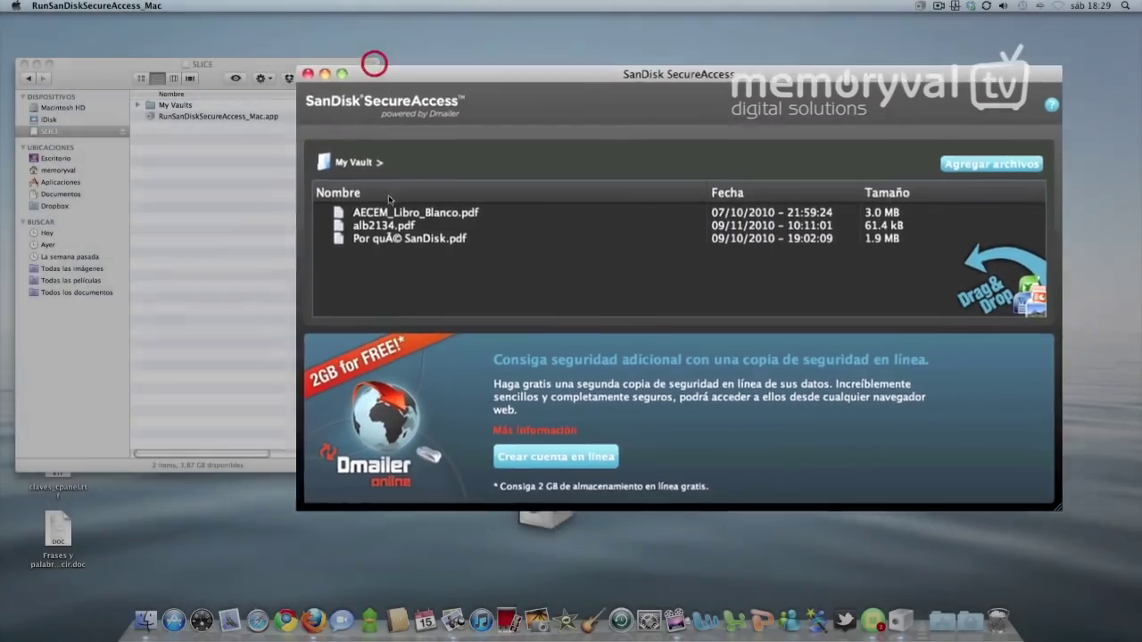
{"action": "left_click", "coordinate": [446, 251]}
{"action": "left_click", "coordinate": [231, 223]}
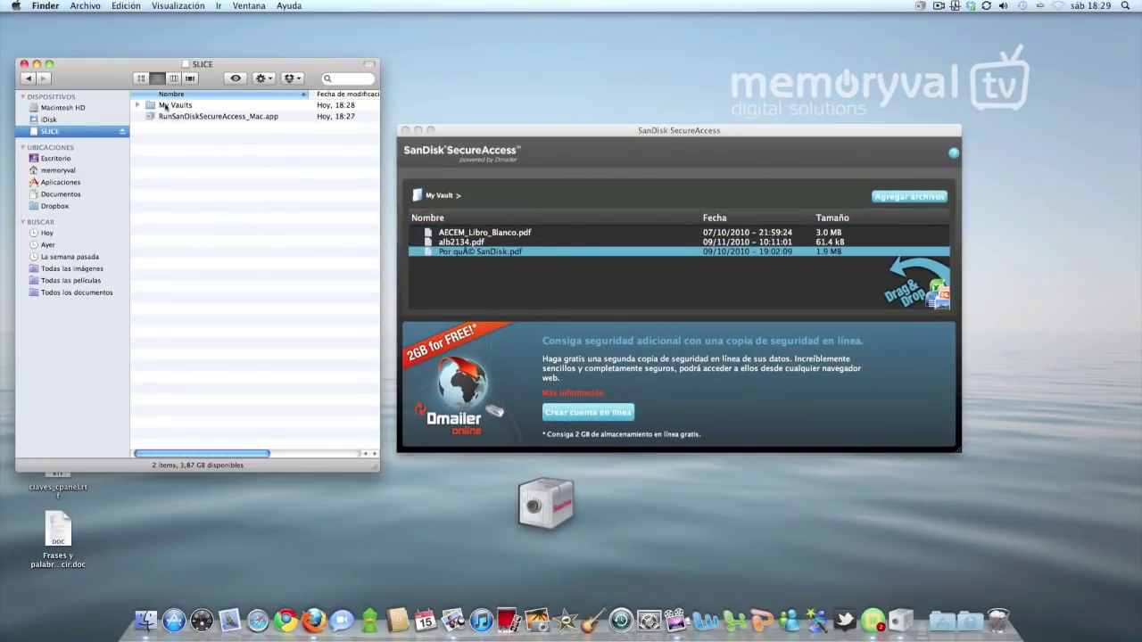
{"action": "double_click", "coordinate": [165, 106]}
{"action": "double_click", "coordinate": [276, 95]}
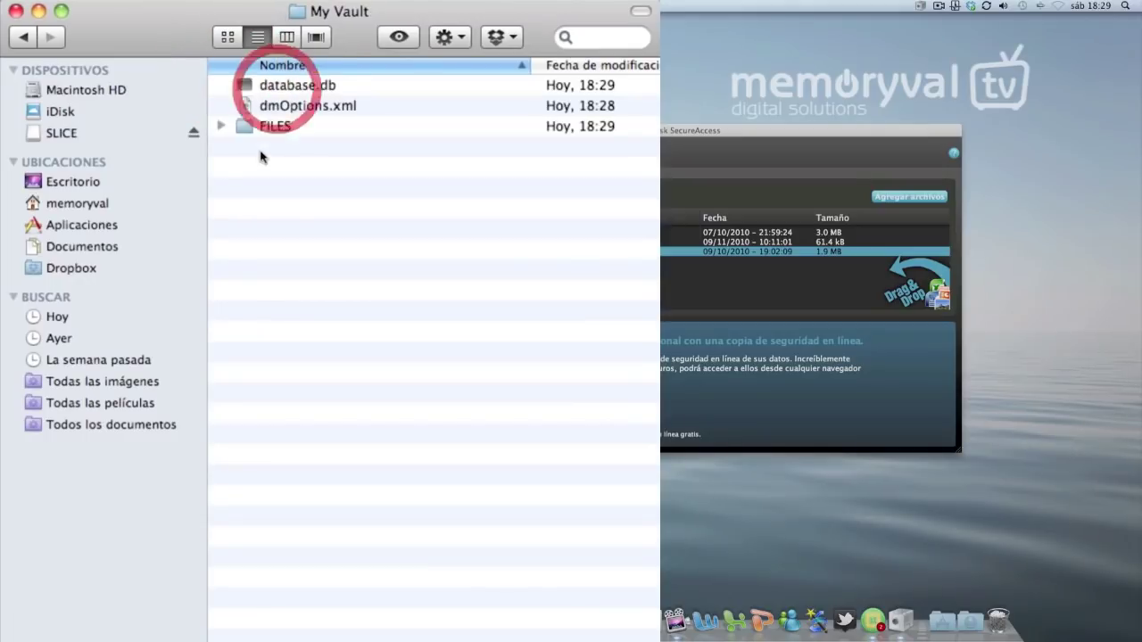
{"action": "double_click", "coordinate": [278, 128]}
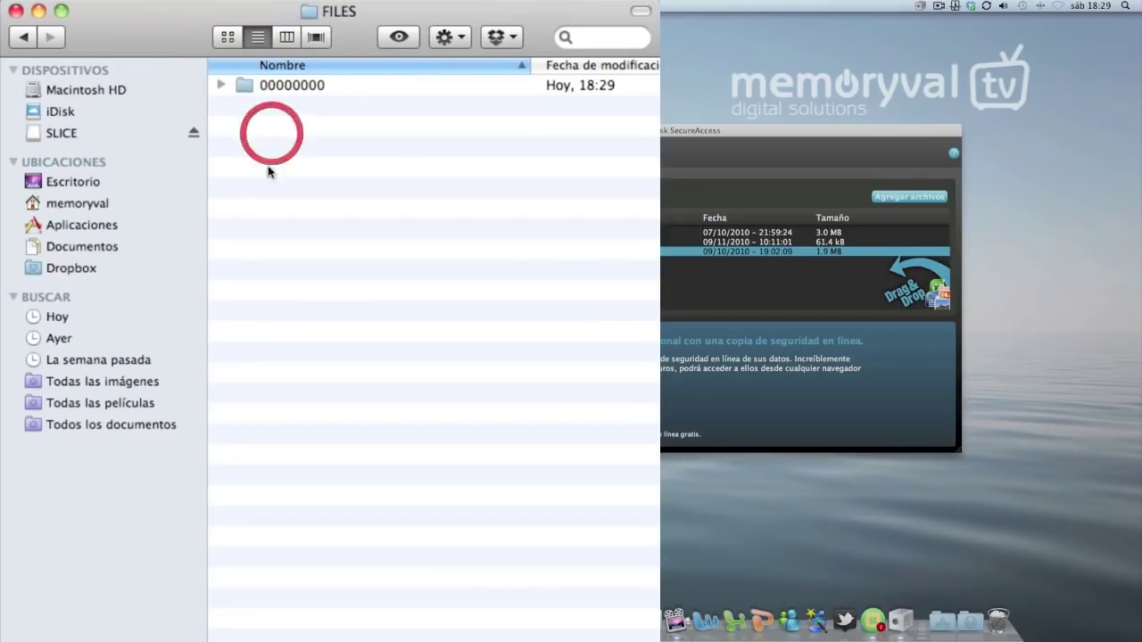
{"action": "double_click", "coordinate": [311, 88]}
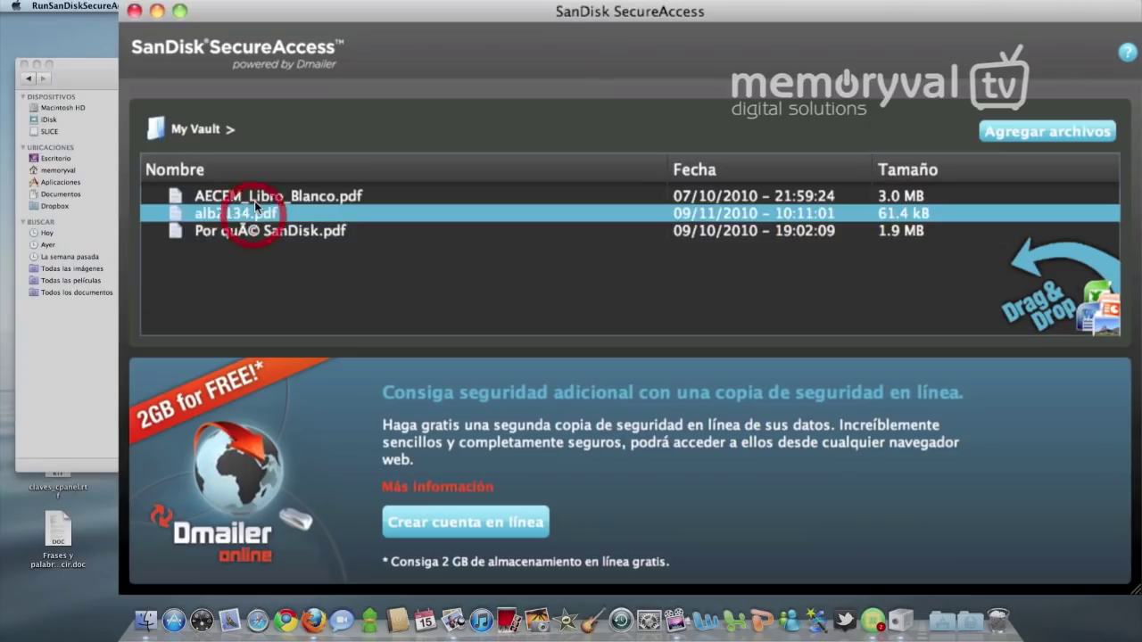
Compare the vault's PDFs with stored items 2 and 3, then hide the vault window
{"action": "left_click", "coordinate": [471, 246]}
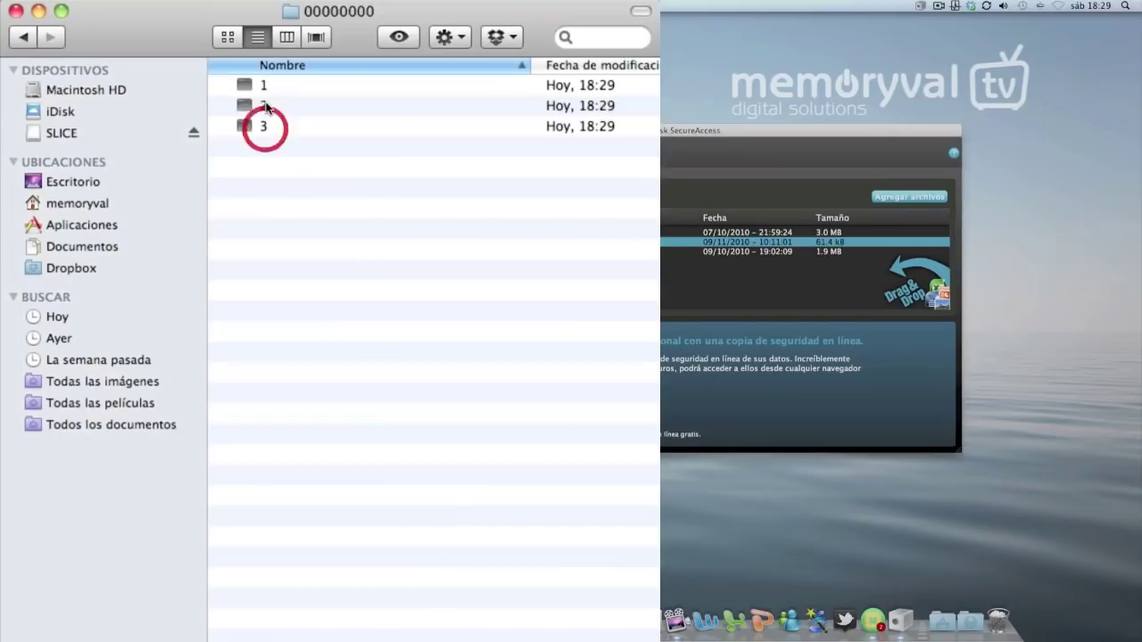
{"action": "left_click", "coordinate": [264, 100]}
{"action": "left_click", "coordinate": [264, 124]}
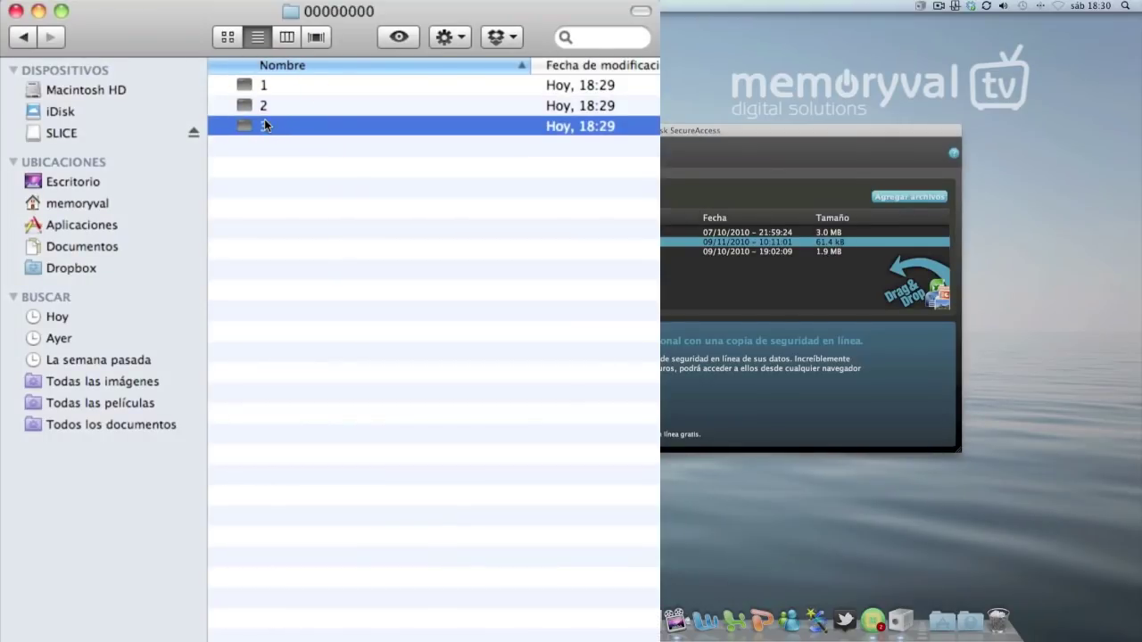
{"action": "left_click", "coordinate": [278, 18]}
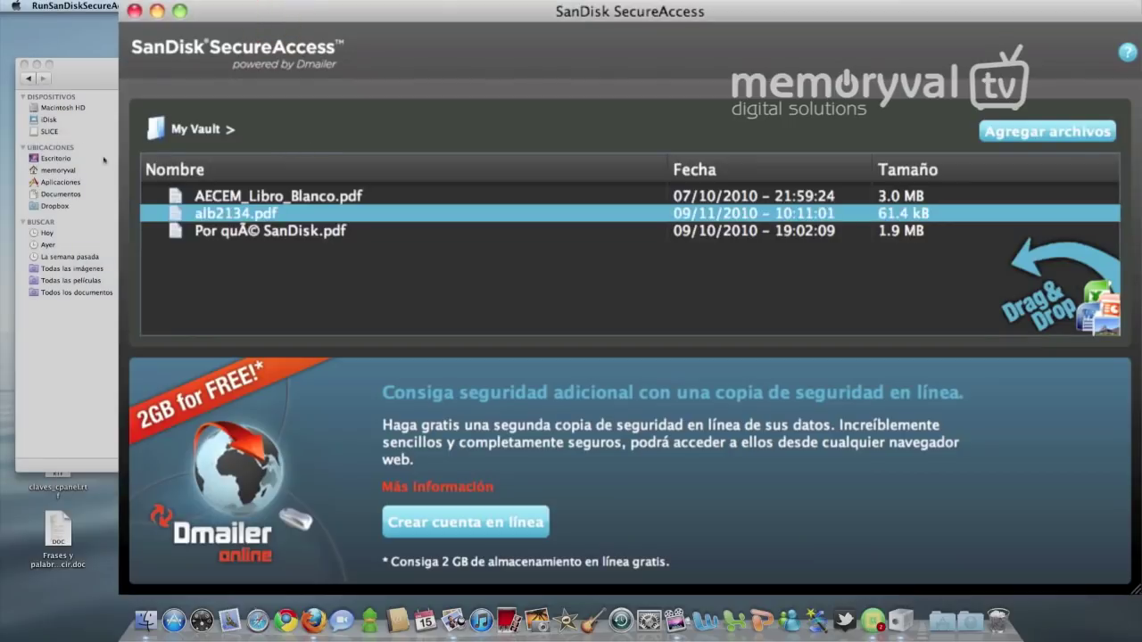
{"action": "key", "text": "super+q"}
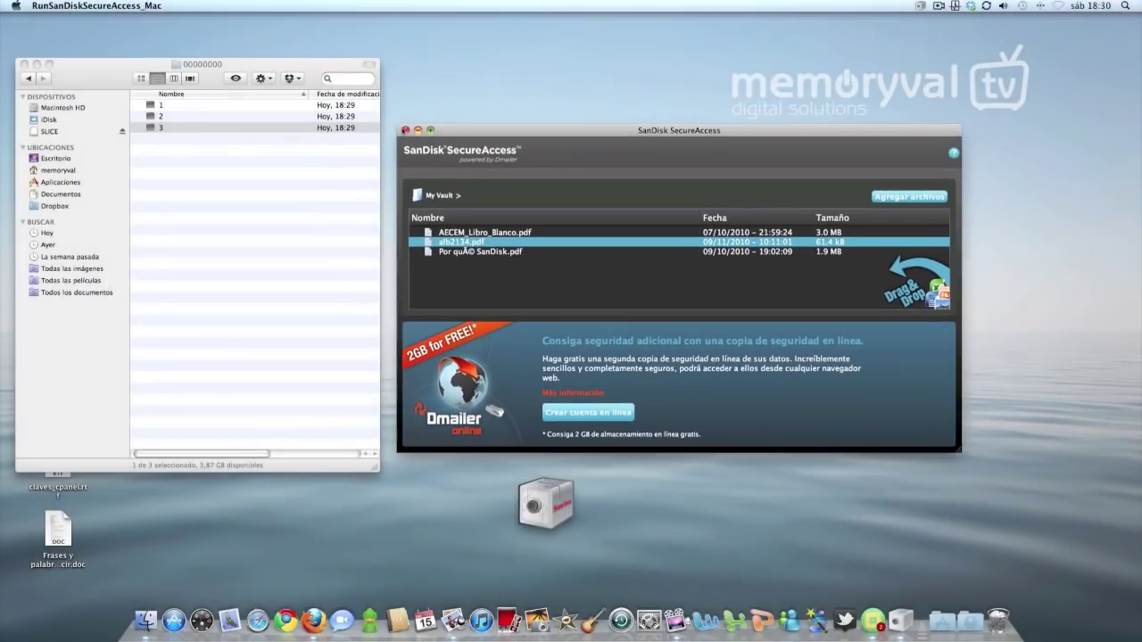
Quit SanDisk SecureAccess and relaunch it from the SLICE drive
{"action": "right_click", "coordinate": [900, 617]}
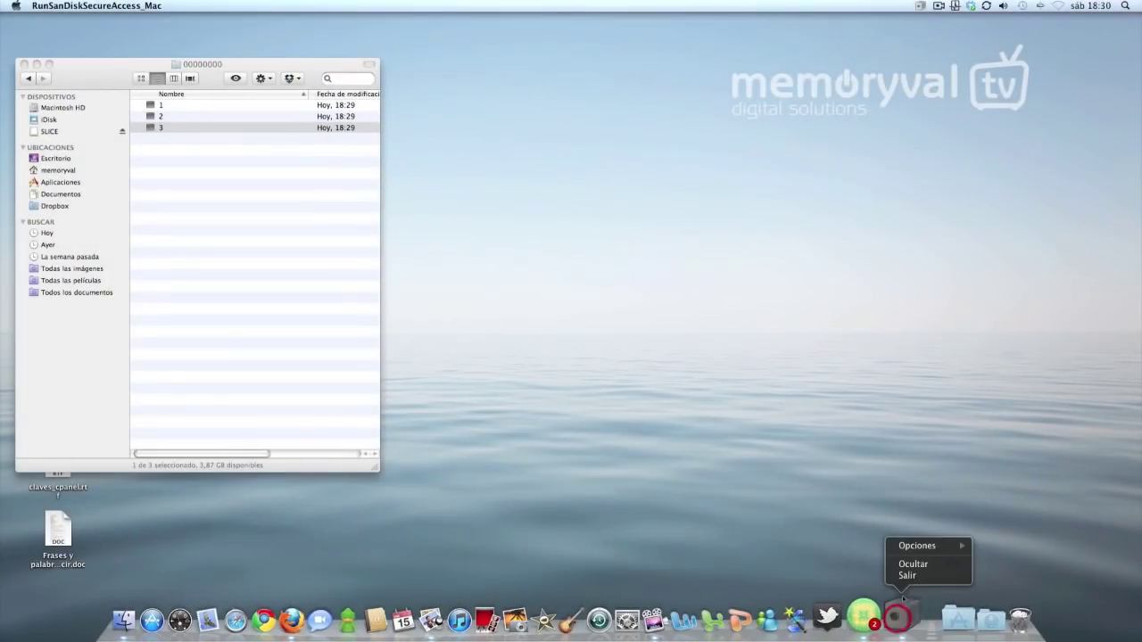
{"action": "left_click", "coordinate": [901, 576]}
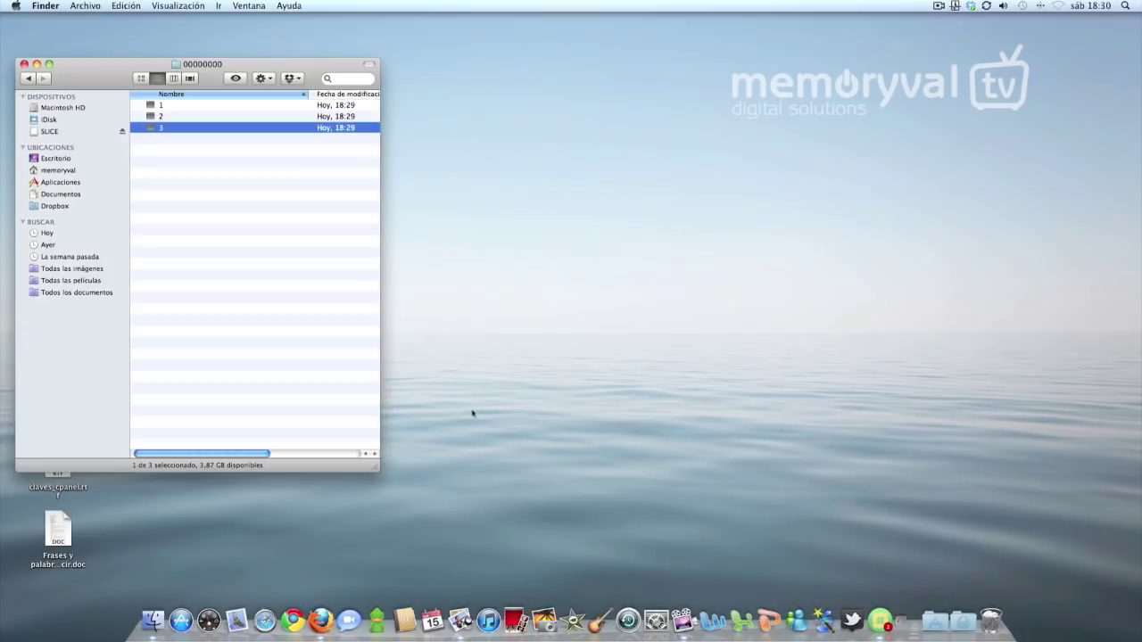
{"action": "left_click", "coordinate": [49, 131]}
{"action": "left_click_drag", "start_coordinate": [95, 77], "coordinate": [268, 90]}
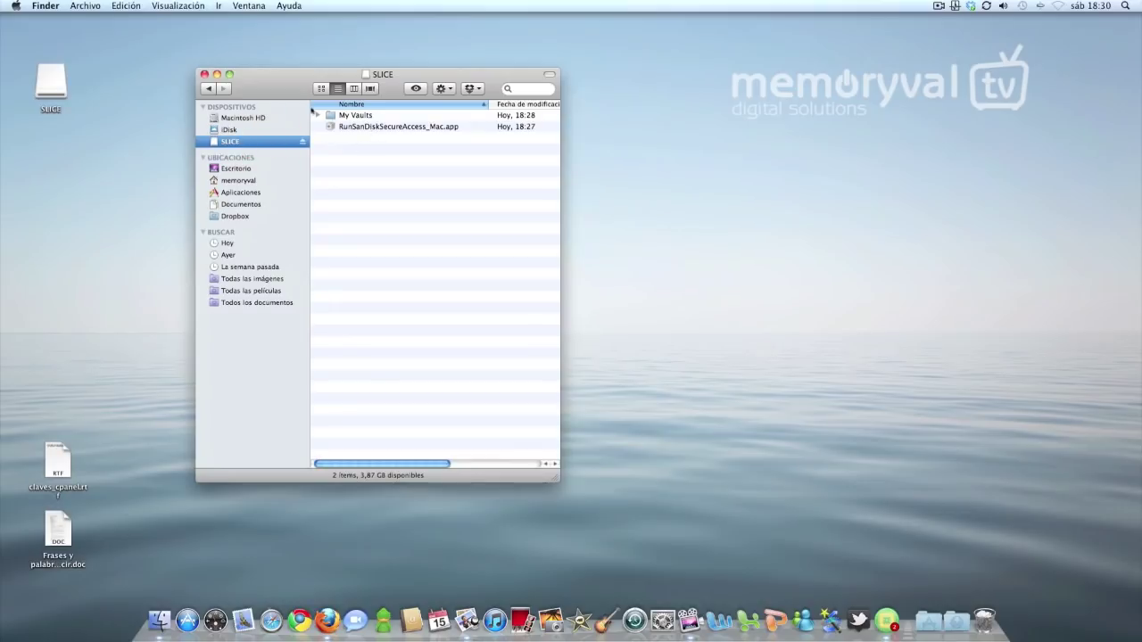
{"action": "double_click", "coordinate": [356, 127]}
{"action": "left_click_drag", "start_coordinate": [360, 87], "coordinate": [266, 89]}
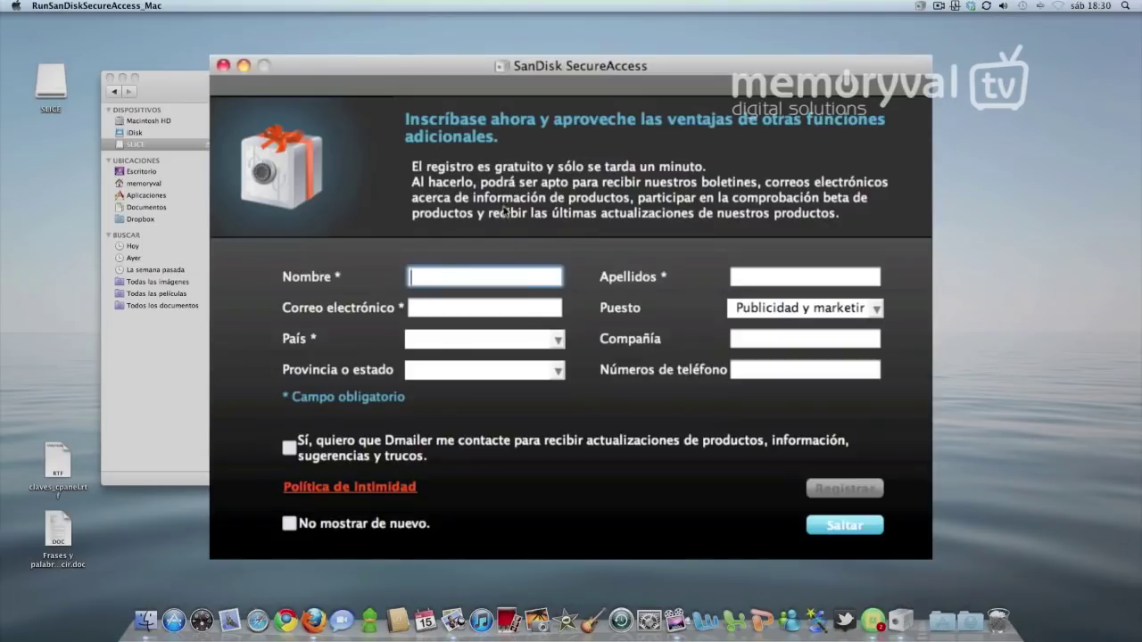
Skip registration, unlock the vault with the password, close the tips, and check the PDFs
{"action": "left_click", "coordinate": [831, 526]}
{"action": "left_click_drag", "start_coordinate": [379, 150], "coordinate": [644, 122]}
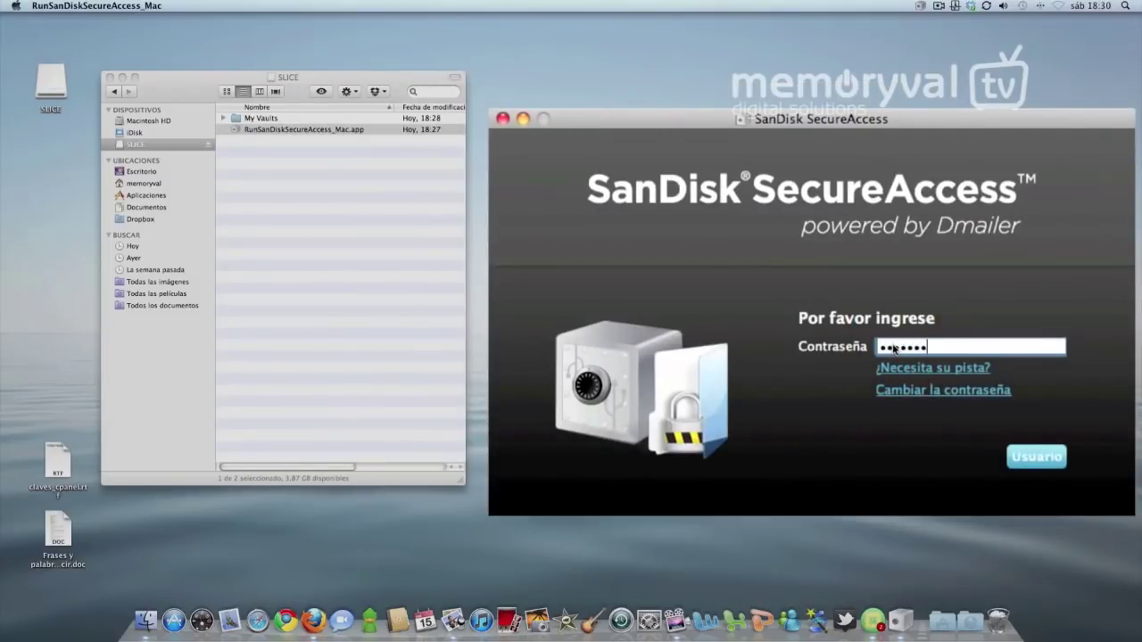
{"action": "key", "text": "Return"}
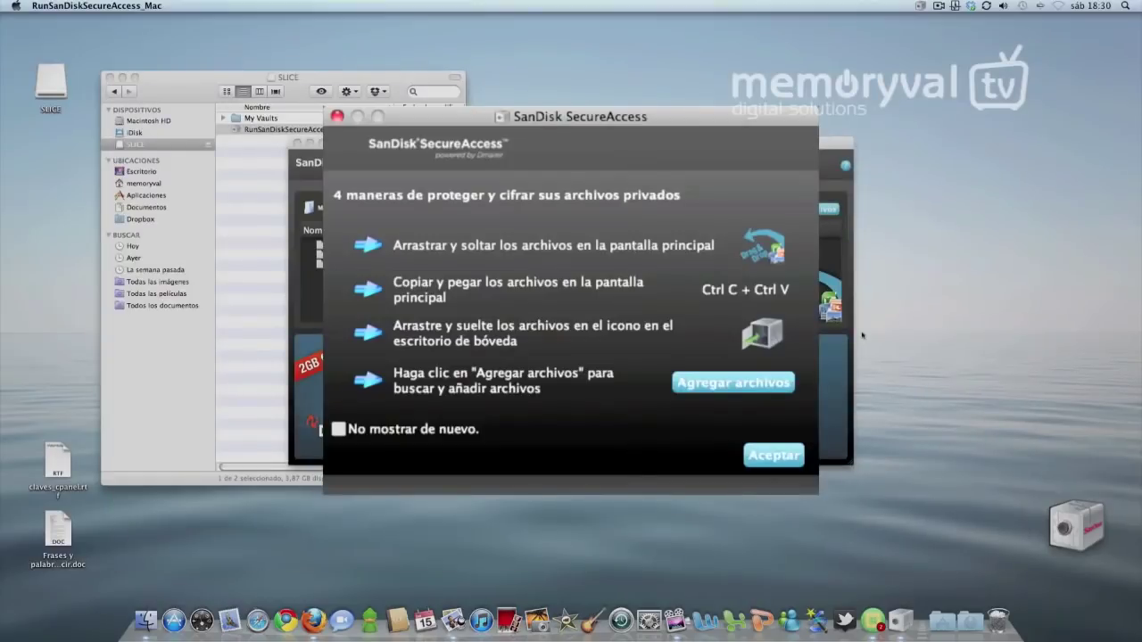
{"action": "left_click", "coordinate": [776, 455]}
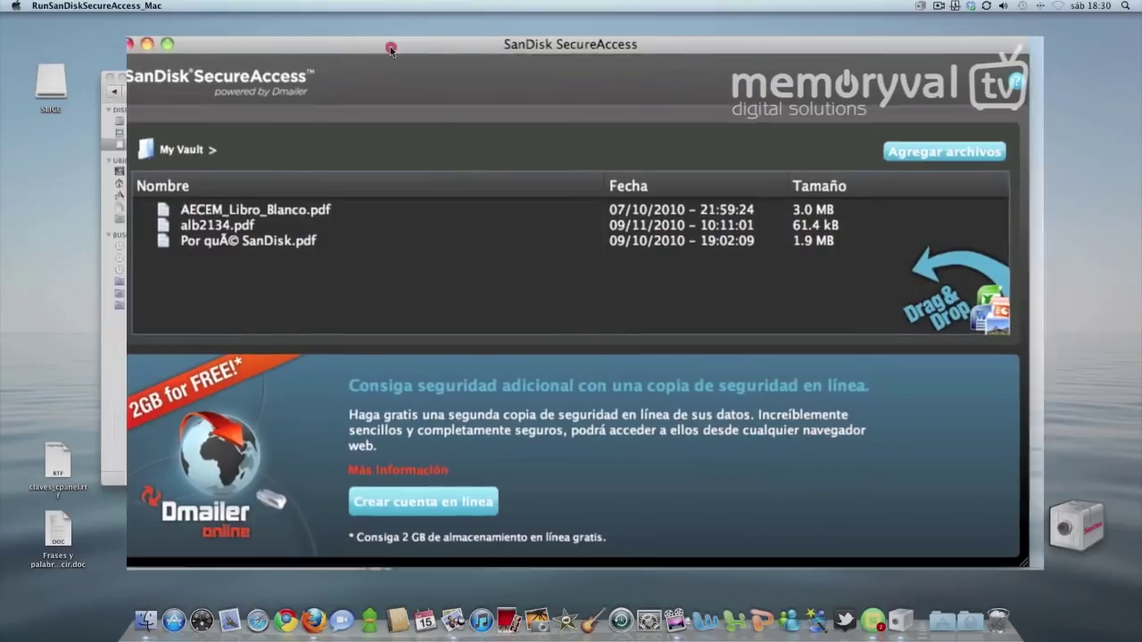
{"action": "left_click_drag", "start_coordinate": [351, 18], "coordinate": [474, 17]}
{"action": "left_click", "coordinate": [369, 187]}
{"action": "left_click", "coordinate": [369, 203]}
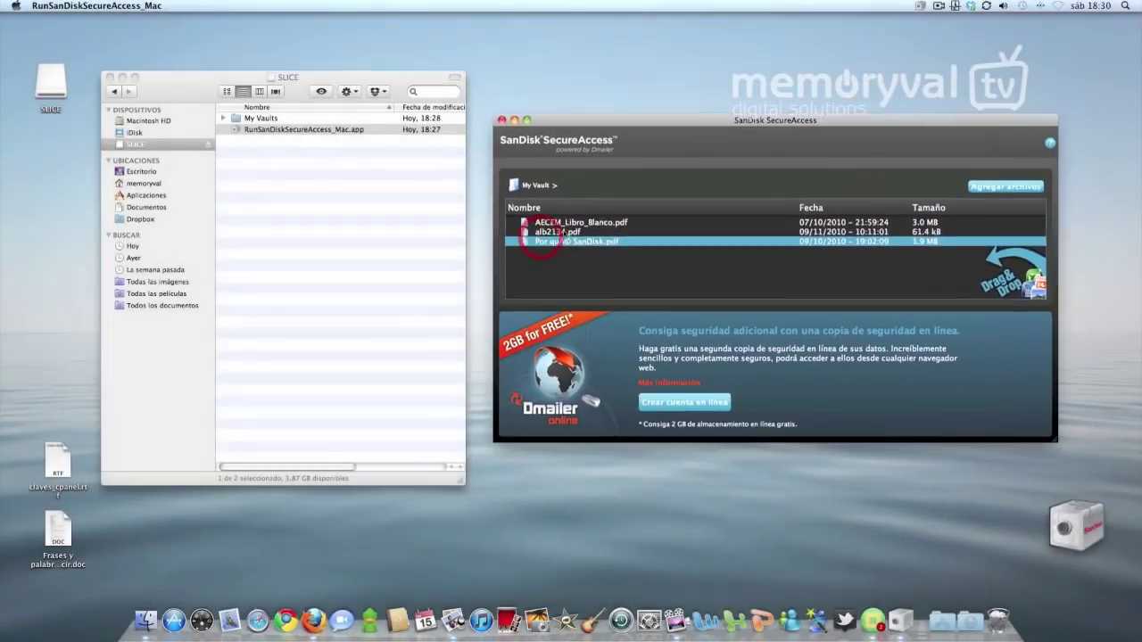
Copy AECEM_Libro_Blanco.pdf out of the vault and paste it into the SLICE folder
{"action": "left_click", "coordinate": [553, 222]}
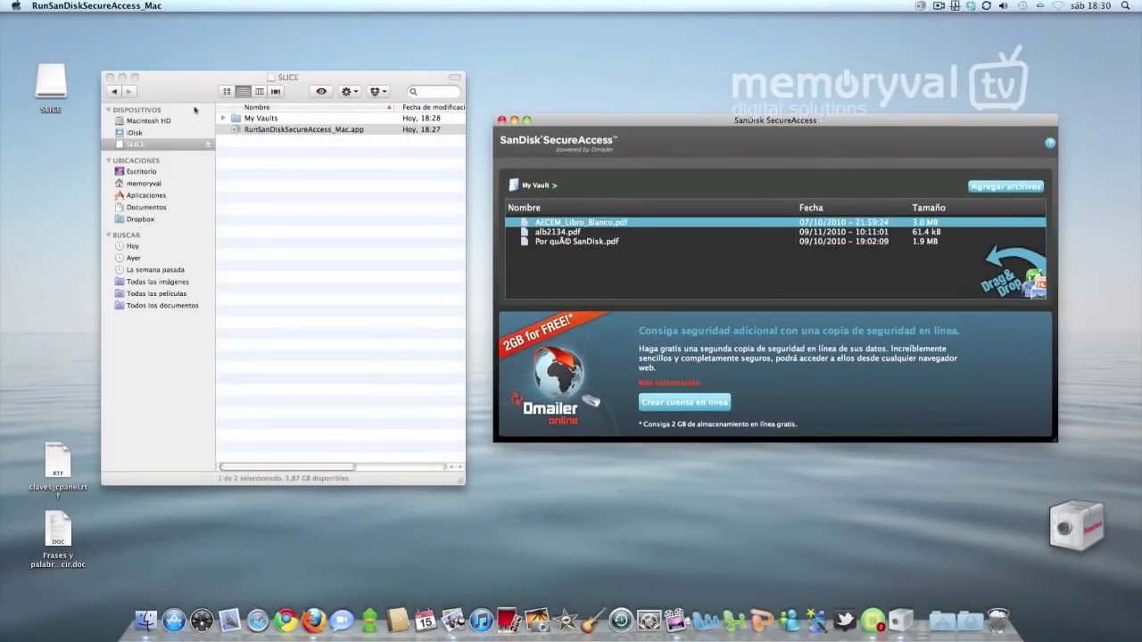
{"action": "right_click", "coordinate": [559, 224]}
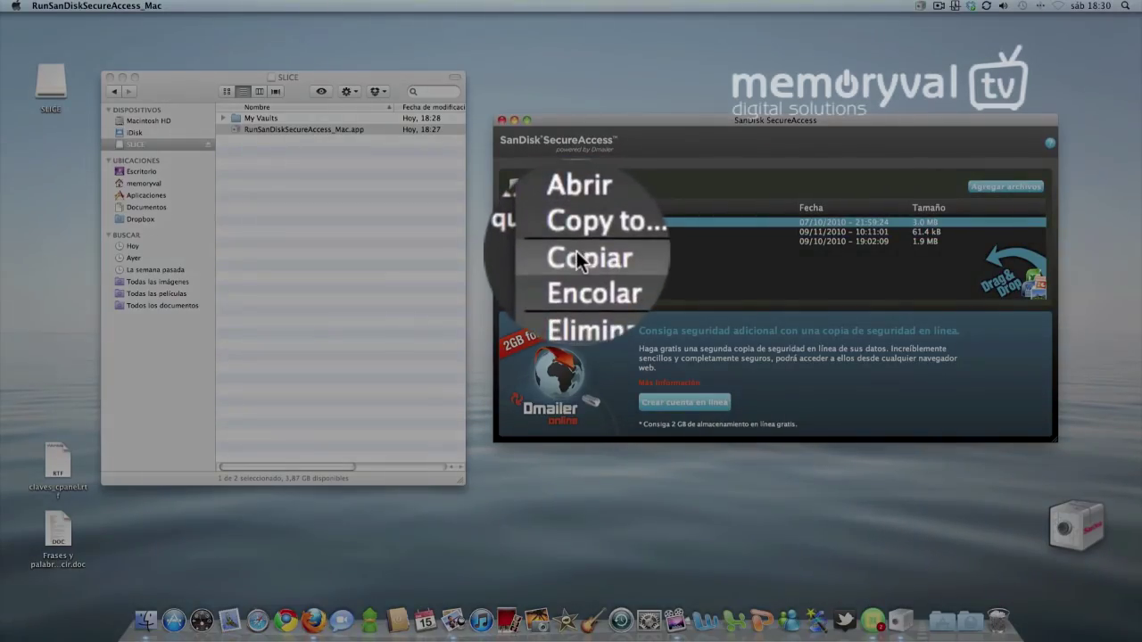
{"action": "left_click", "coordinate": [578, 254]}
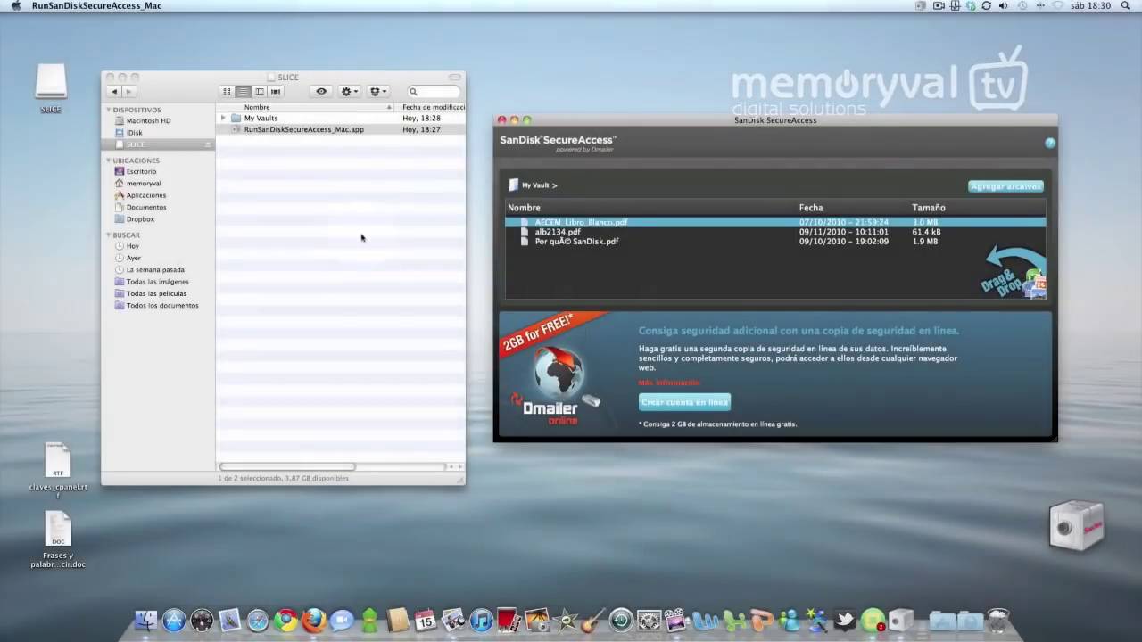
{"action": "left_click", "coordinate": [275, 182]}
{"action": "right_click", "coordinate": [274, 182]}
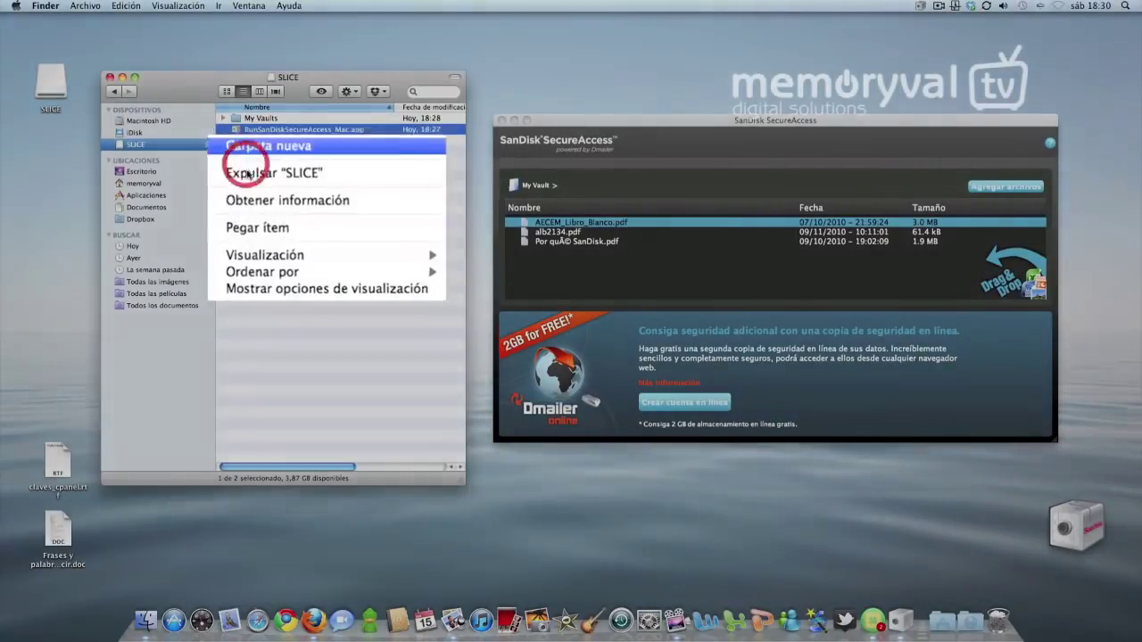
{"action": "left_click", "coordinate": [241, 229]}
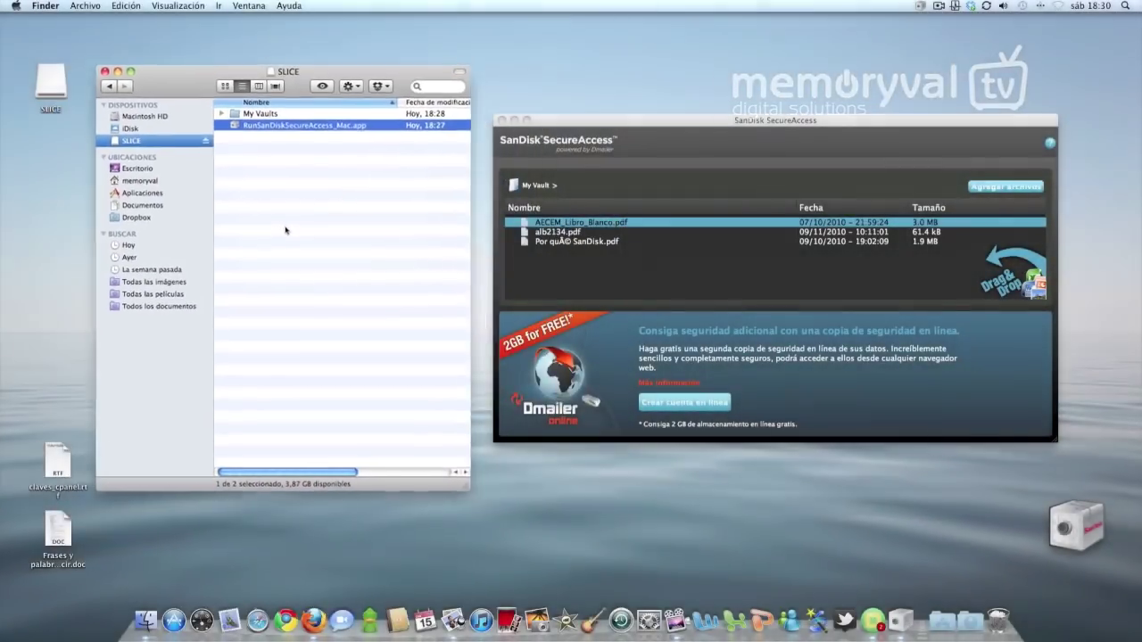
Select the pasted PDF, then reopen My Vaults and the vault's FILES folder
{"action": "left_click", "coordinate": [286, 231]}
{"action": "left_click", "coordinate": [259, 119]}
{"action": "left_click", "coordinate": [256, 168]}
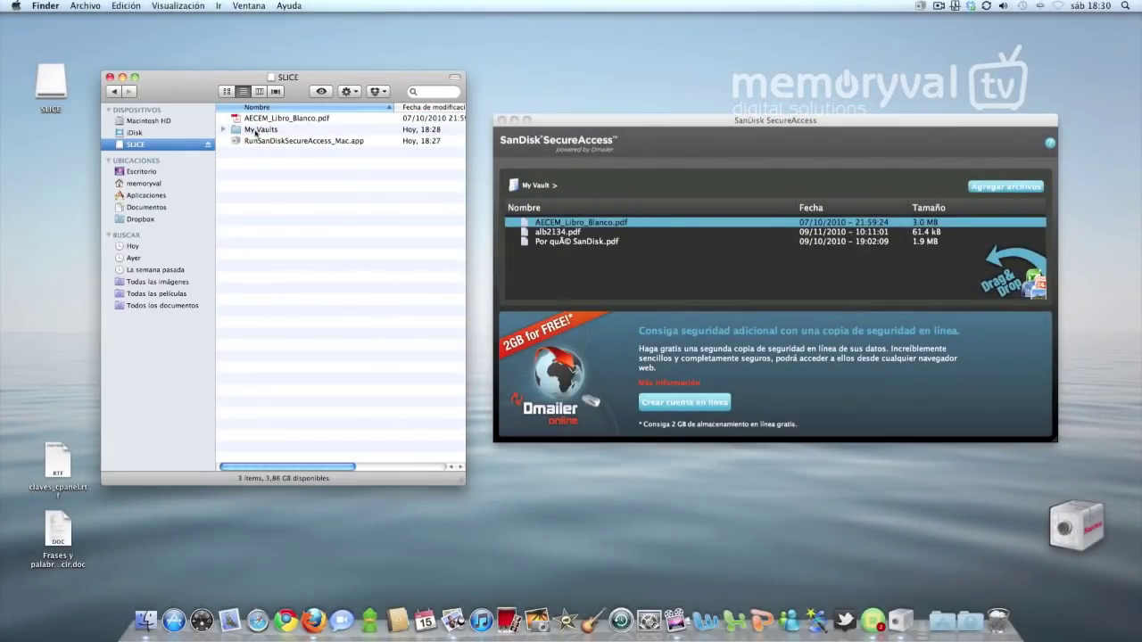
{"action": "double_click", "coordinate": [256, 131]}
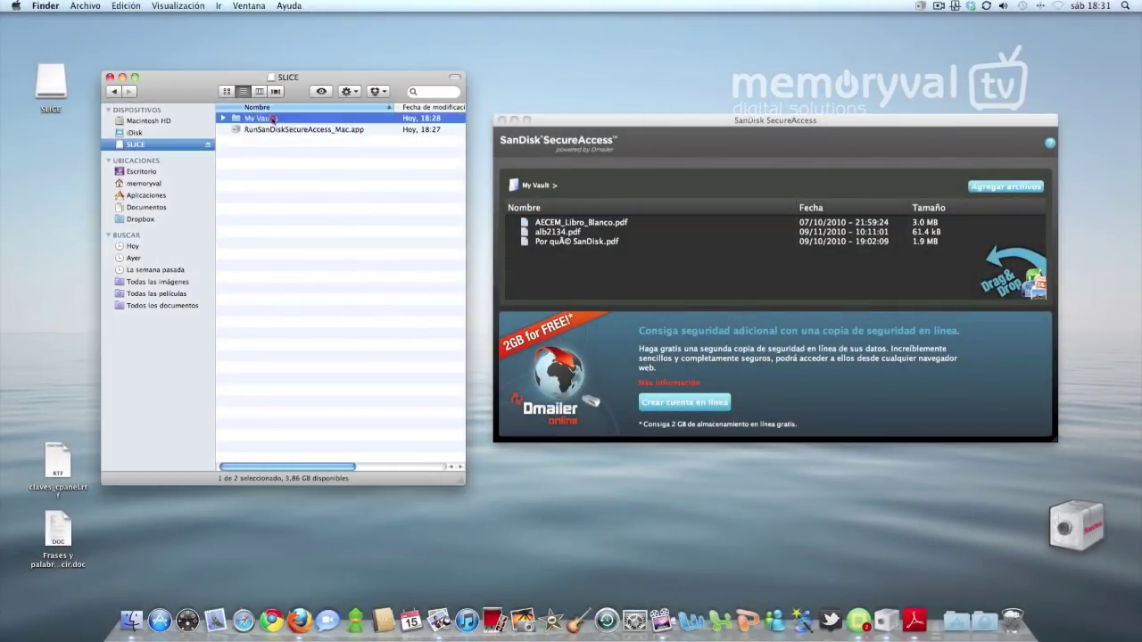
{"action": "double_click", "coordinate": [253, 141]}
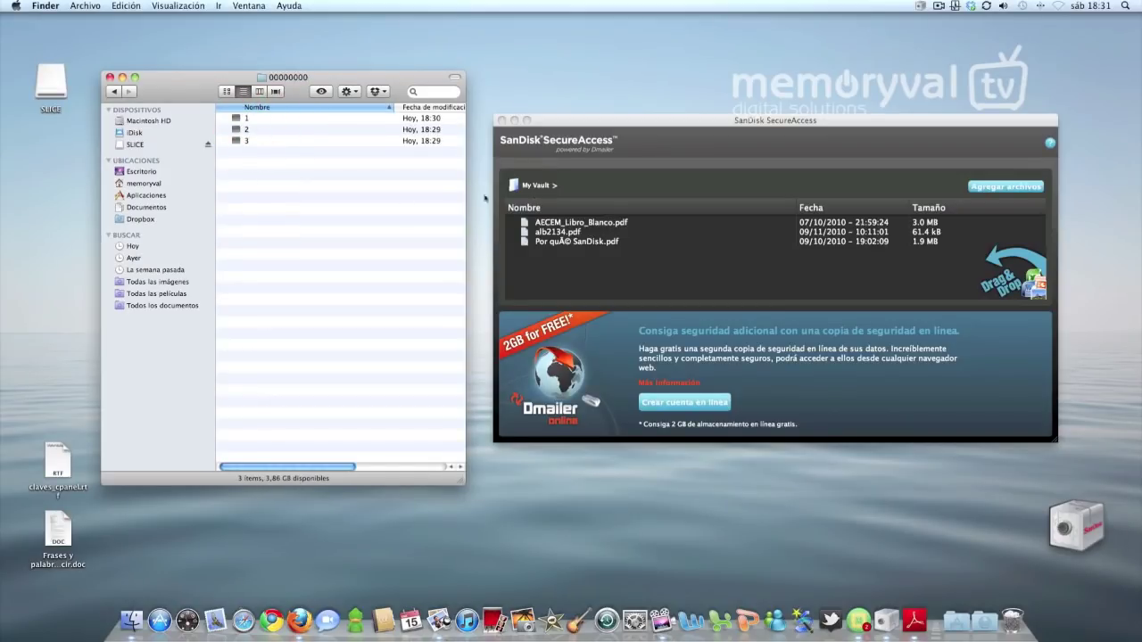
Drag DoKashiteru_-_Maybe.mp3 from memoryval > Música > Creative commons into the vault, then close it
{"action": "left_click", "coordinate": [144, 184]}
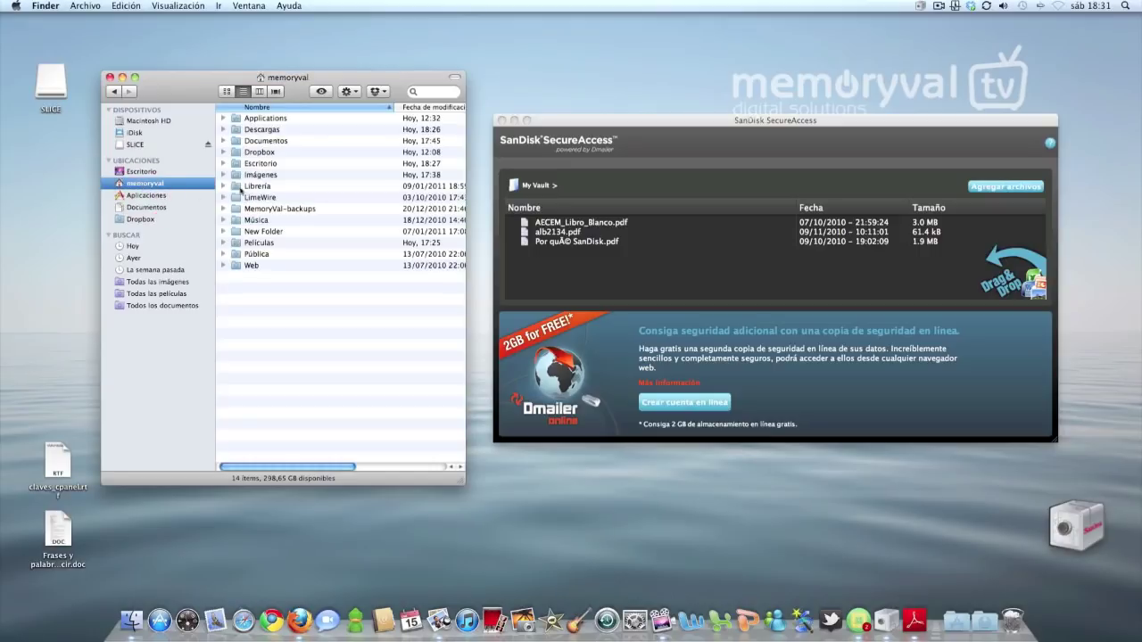
{"action": "double_click", "coordinate": [258, 221]}
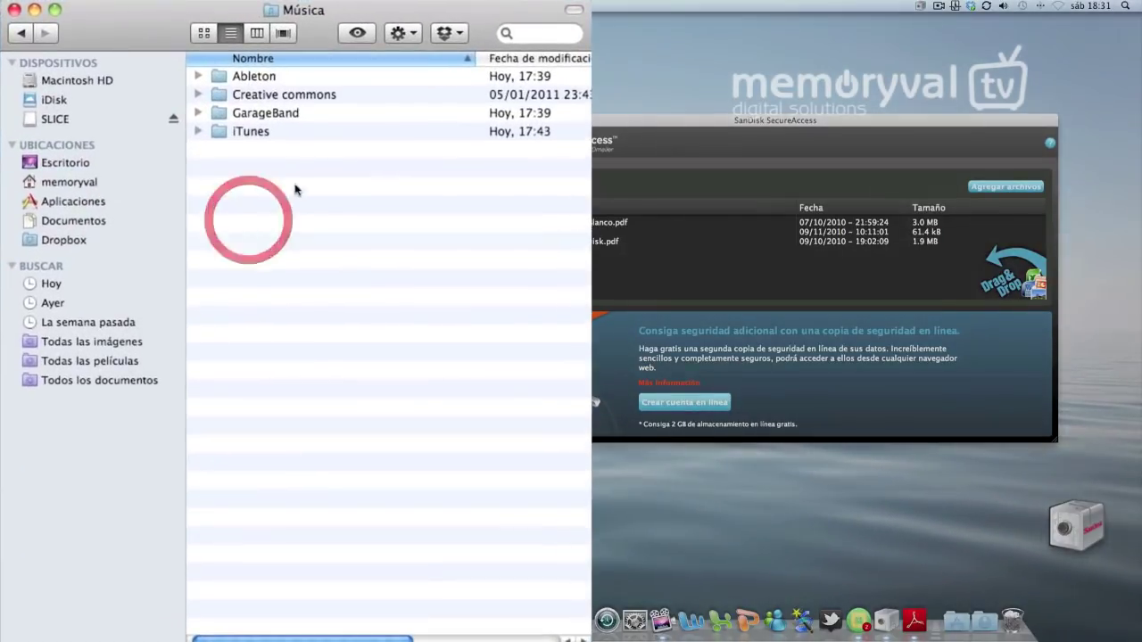
{"action": "double_click", "coordinate": [265, 95]}
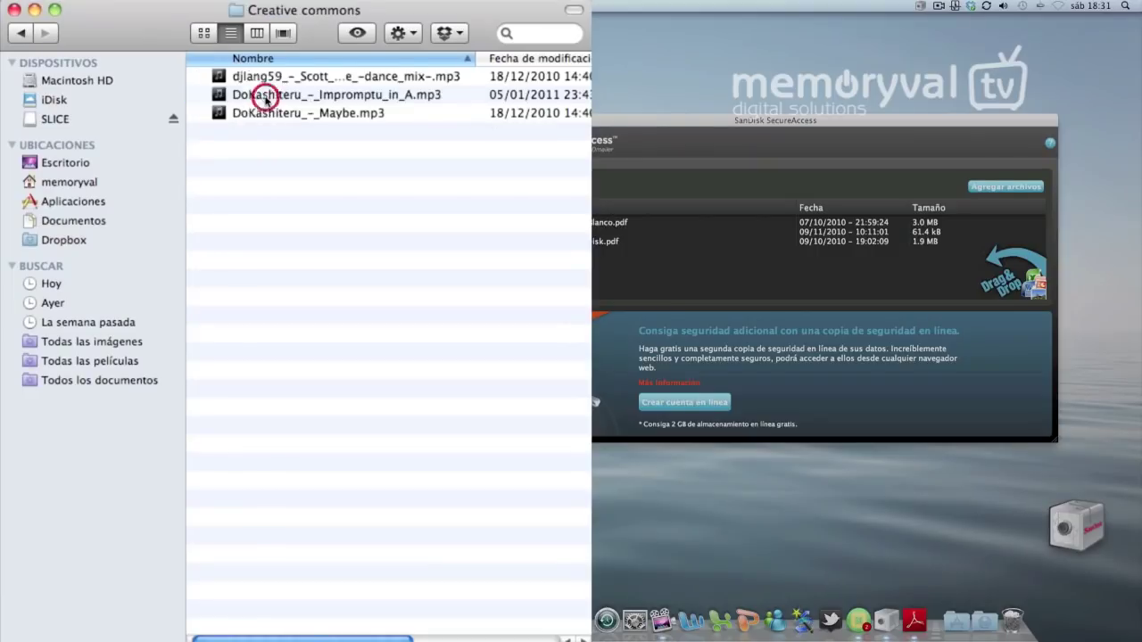
{"action": "left_click", "coordinate": [261, 113]}
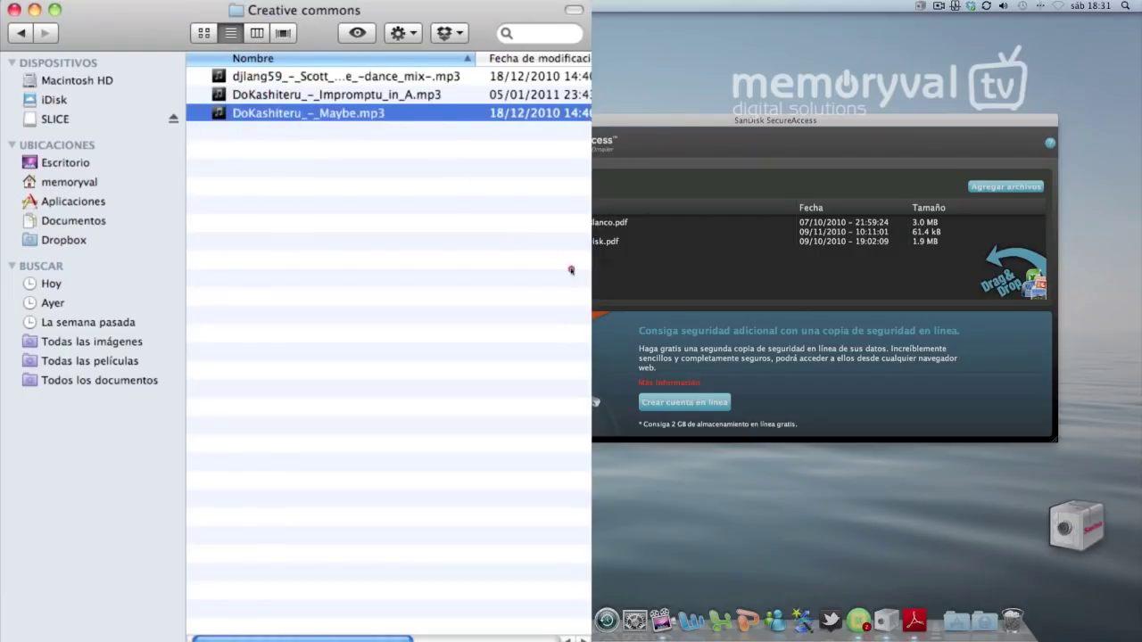
{"action": "left_click_drag", "start_coordinate": [571, 269], "coordinate": [571, 290]}
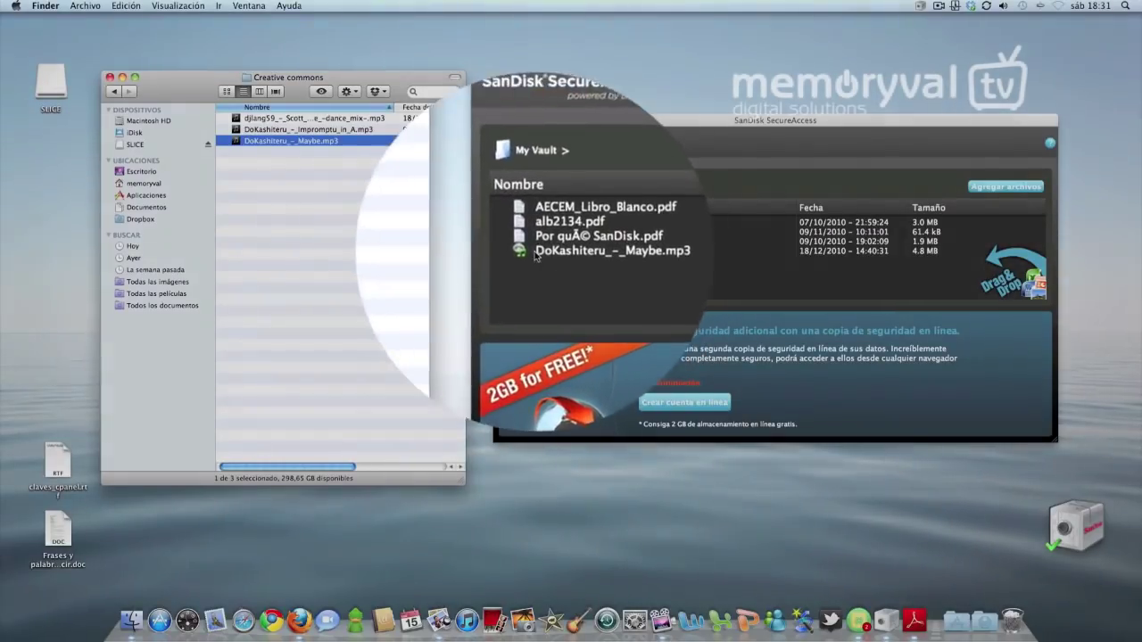
{"action": "left_click", "coordinate": [536, 257]}
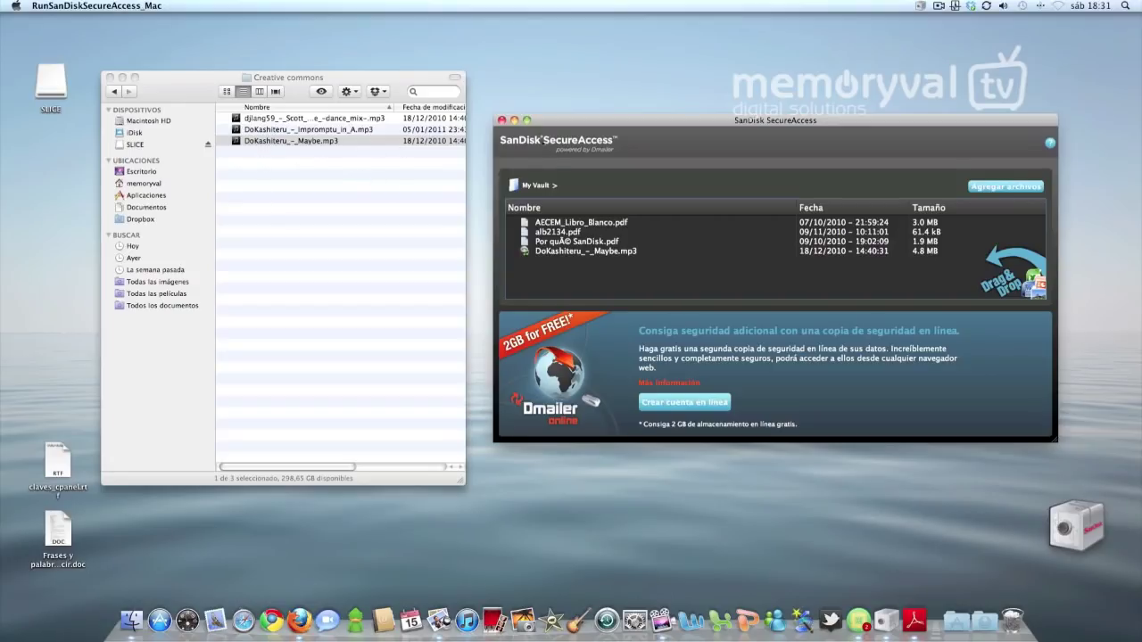
{"action": "left_click", "coordinate": [501, 120]}
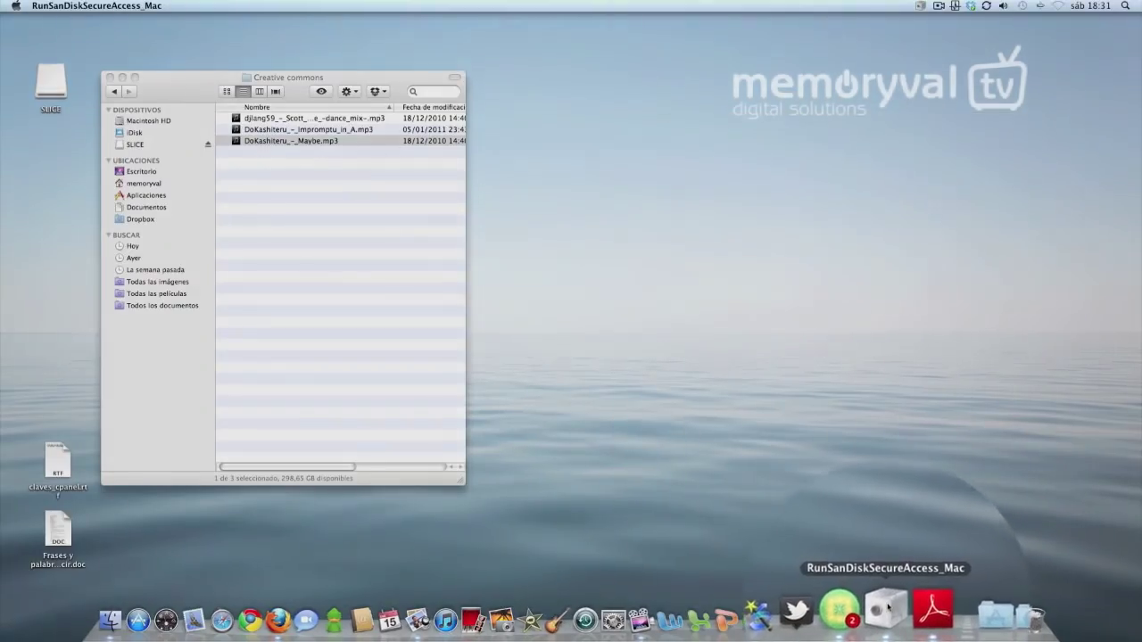
Quit SanDisk SecureAccess via its Dock menu's Salir, then eject the SLICE drive from Finder
{"action": "right_click", "coordinate": [883, 604]}
{"action": "left_click", "coordinate": [889, 551]}
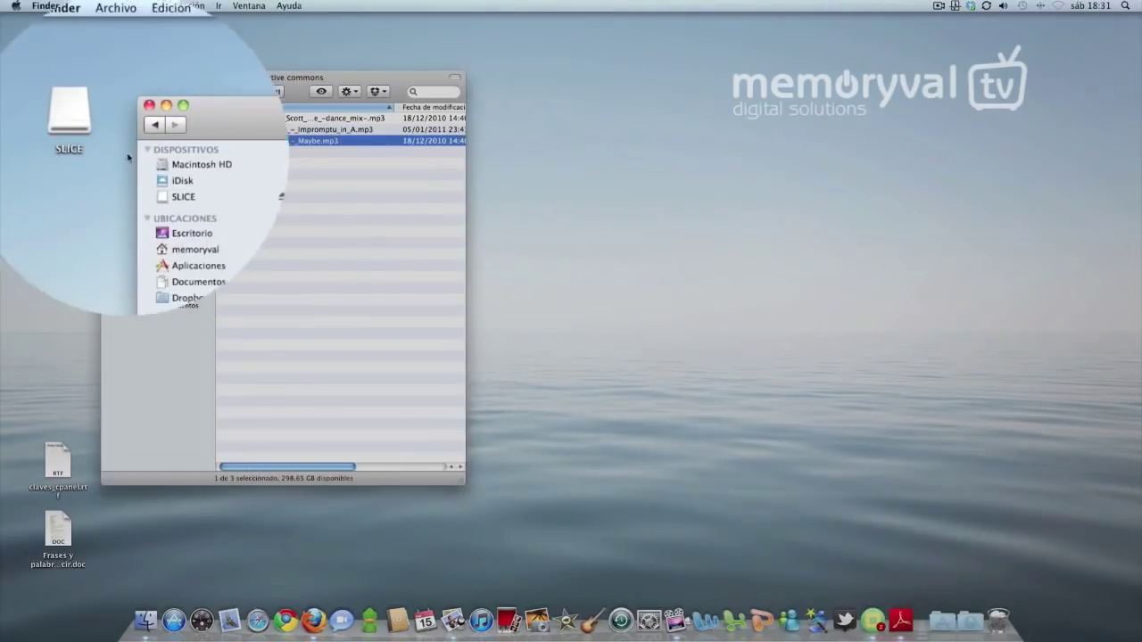
{"action": "left_click", "coordinate": [152, 158]}
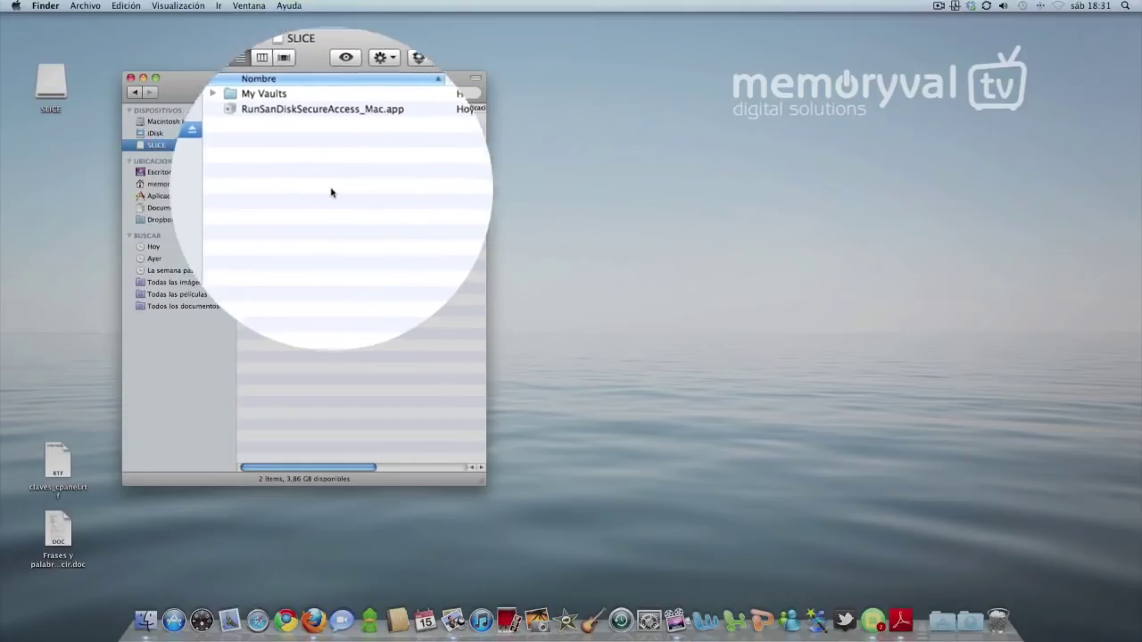
{"action": "left_click", "coordinate": [229, 159]}
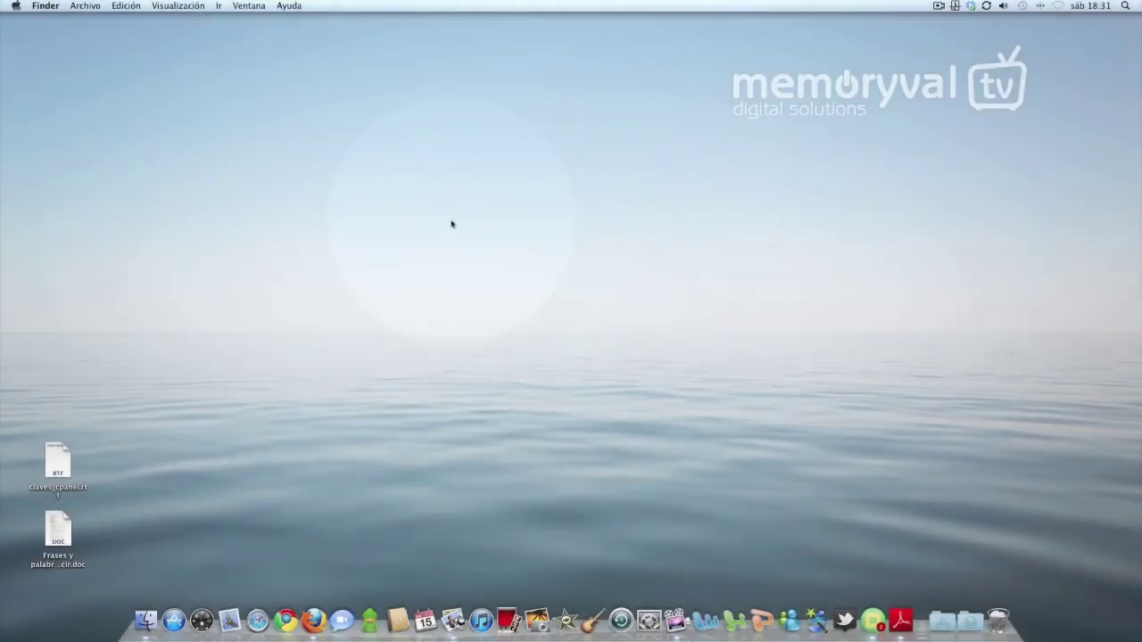
Browse memoryval's PENDRIVES SANDISK list in Firefox, from Cruzer Blade 16GB at 29.00€ and back up
{"action": "left_click", "coordinate": [314, 619]}
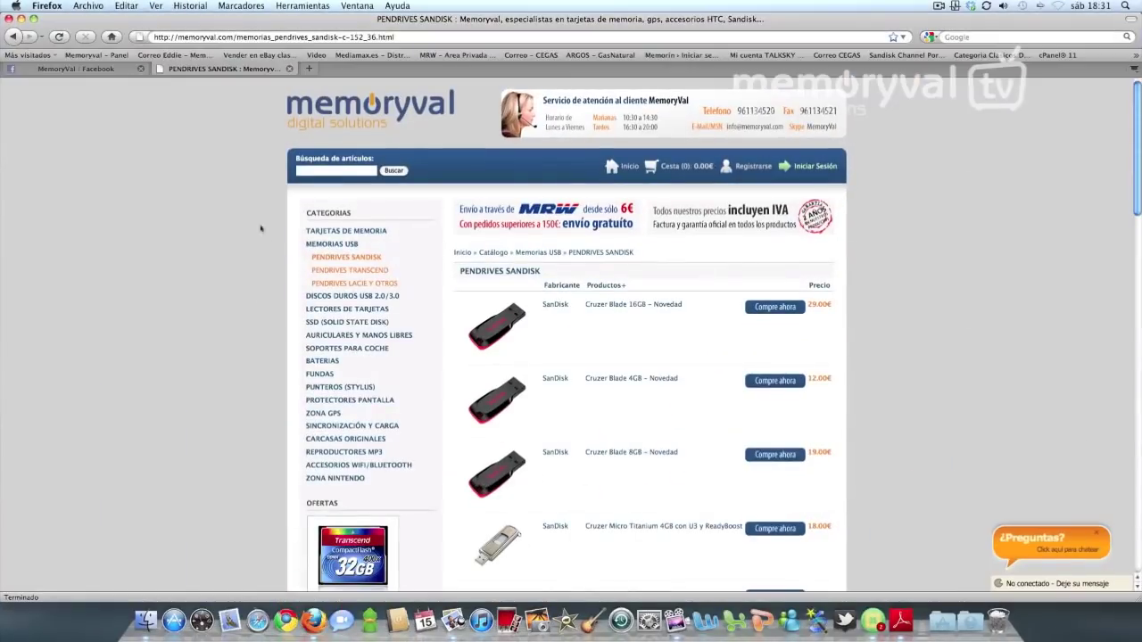
{"action": "scroll", "coordinate": [575, 273], "scroll_direction": "down", "scroll_amount": 12}
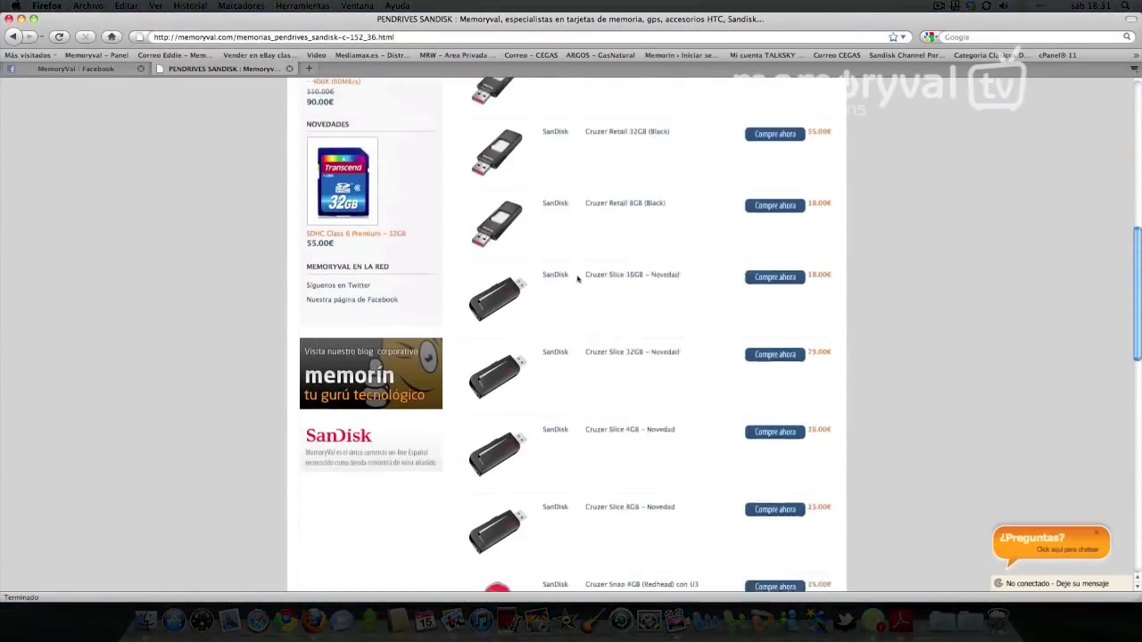
{"action": "scroll", "coordinate": [598, 278], "scroll_direction": "up", "scroll_amount": 12}
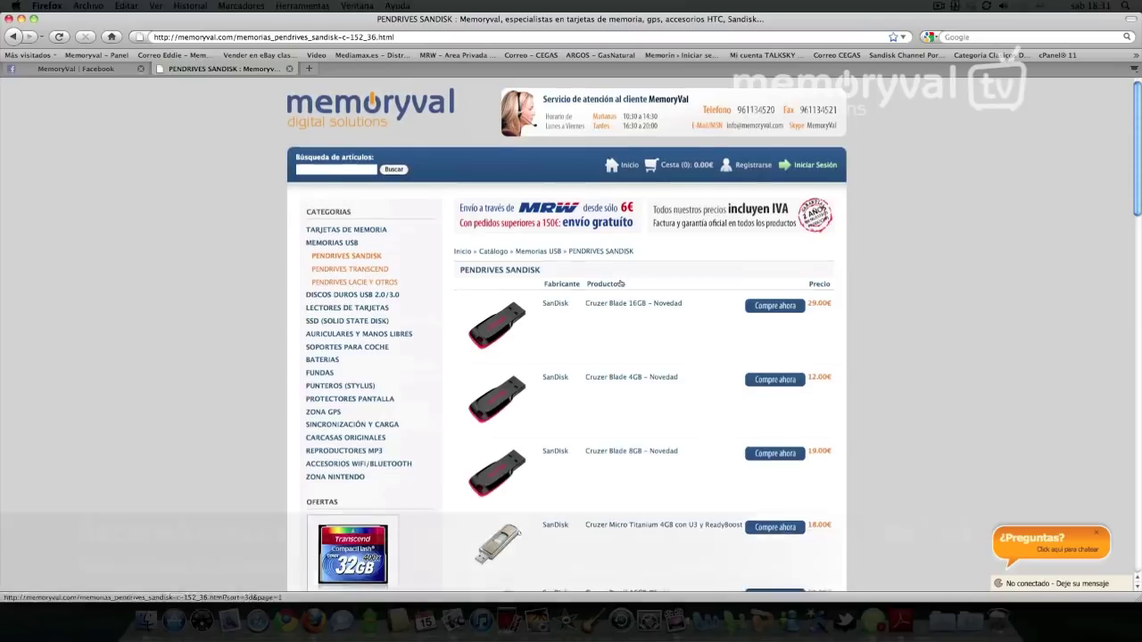
{"action": "scroll", "coordinate": [620, 282], "scroll_direction": "down", "scroll_amount": 3}
{"action": "scroll", "coordinate": [620, 283], "scroll_direction": "down", "scroll_amount": 6}
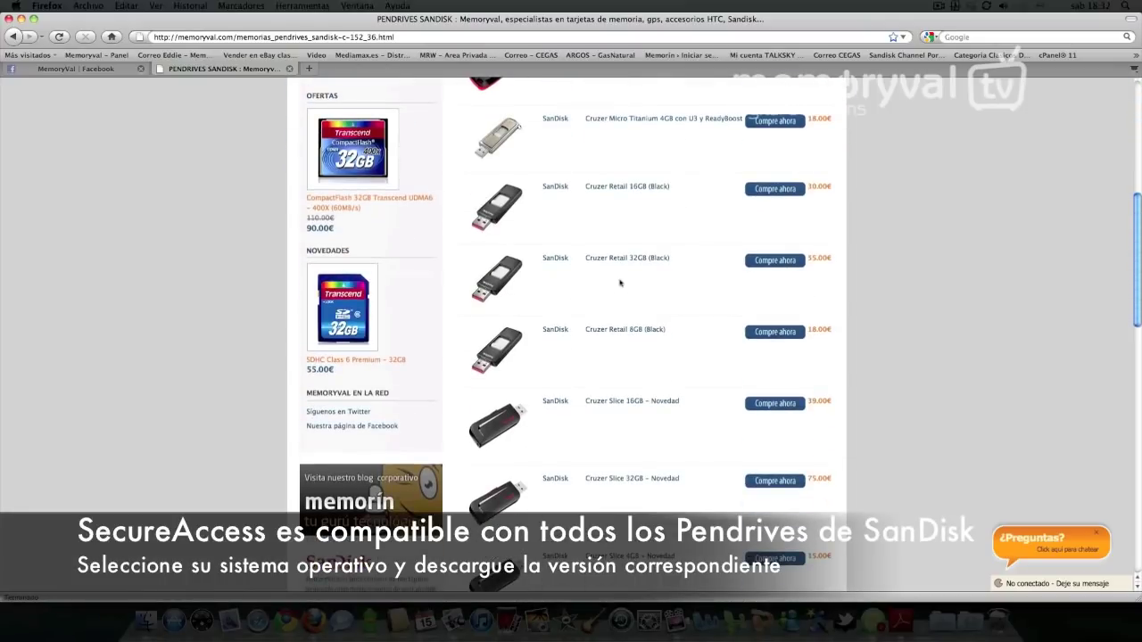
{"action": "scroll", "coordinate": [620, 283], "scroll_direction": "down", "scroll_amount": 2}
{"action": "scroll", "coordinate": [615, 335], "scroll_direction": "down", "scroll_amount": 6}
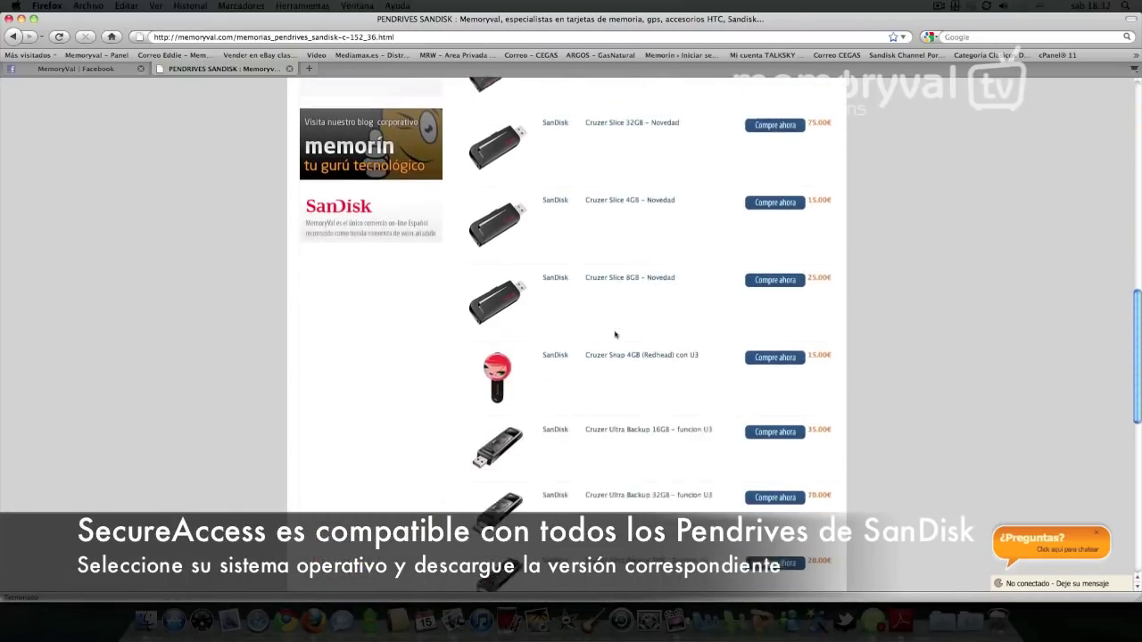
{"action": "scroll", "coordinate": [613, 336], "scroll_direction": "down", "scroll_amount": 2}
{"action": "scroll", "coordinate": [614, 336], "scroll_direction": "down", "scroll_amount": 4}
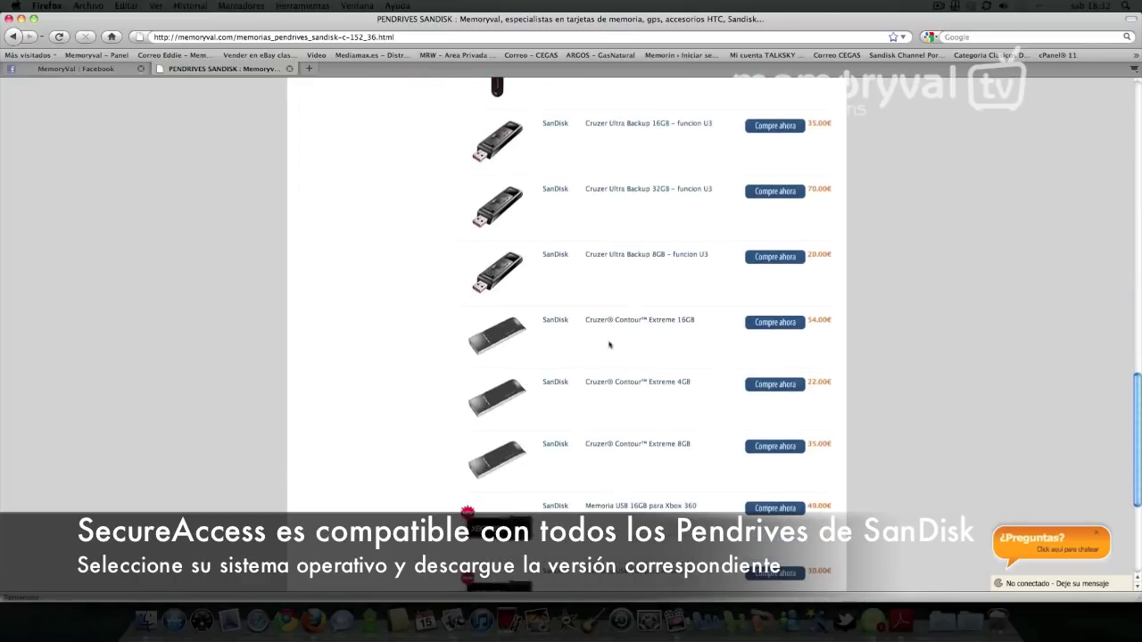
{"action": "scroll", "coordinate": [642, 391], "scroll_direction": "down", "scroll_amount": 4}
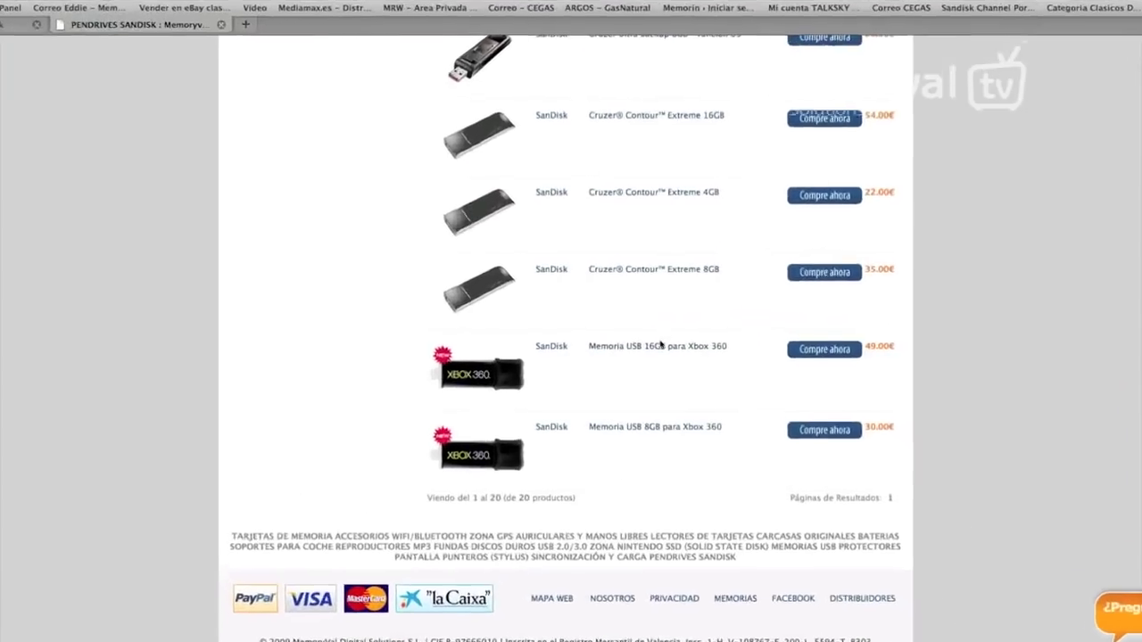
{"action": "scroll", "coordinate": [619, 316], "scroll_direction": "up", "scroll_amount": 9}
{"action": "scroll", "coordinate": [634, 309], "scroll_direction": "up", "scroll_amount": 17}
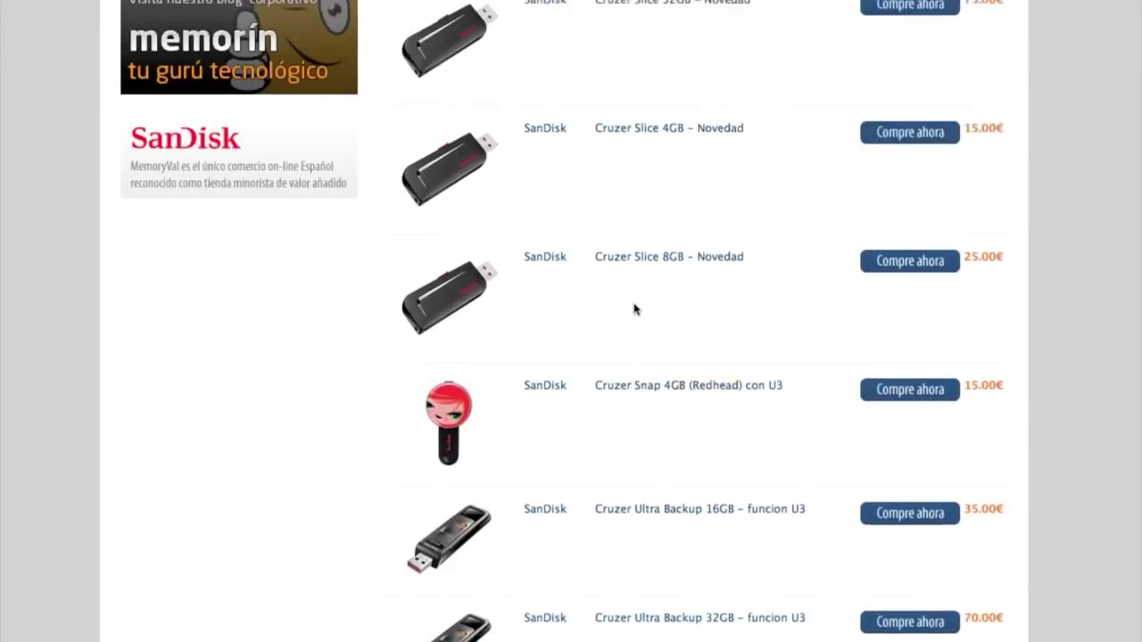
{"action": "scroll", "coordinate": [619, 303], "scroll_direction": "up", "scroll_amount": 3}
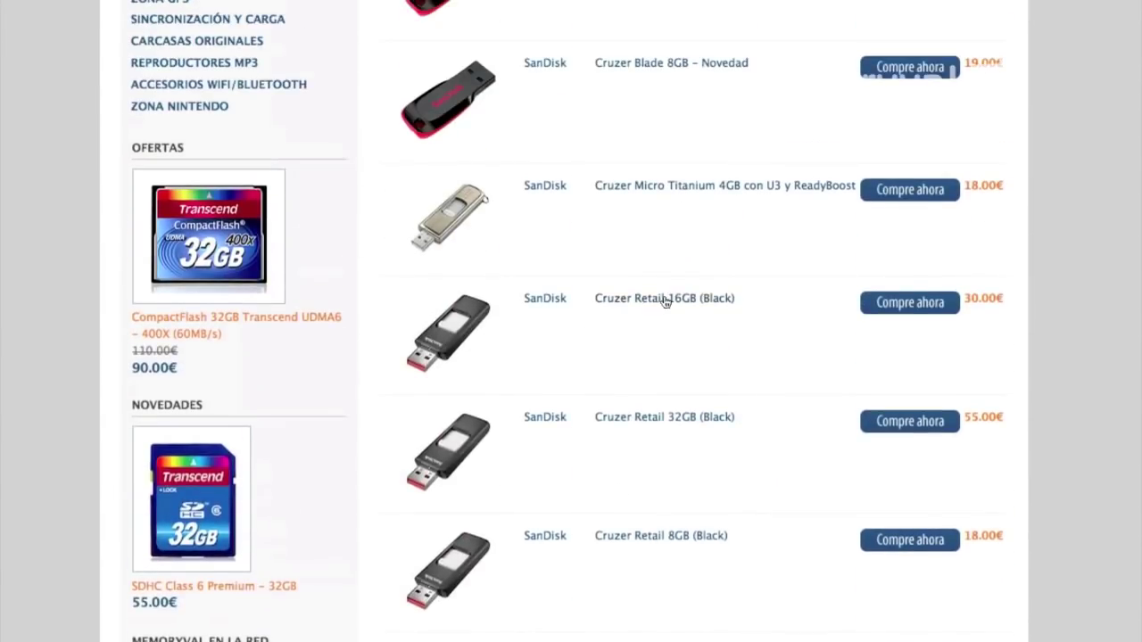
{"action": "scroll", "coordinate": [638, 205], "scroll_direction": "up", "scroll_amount": 12}
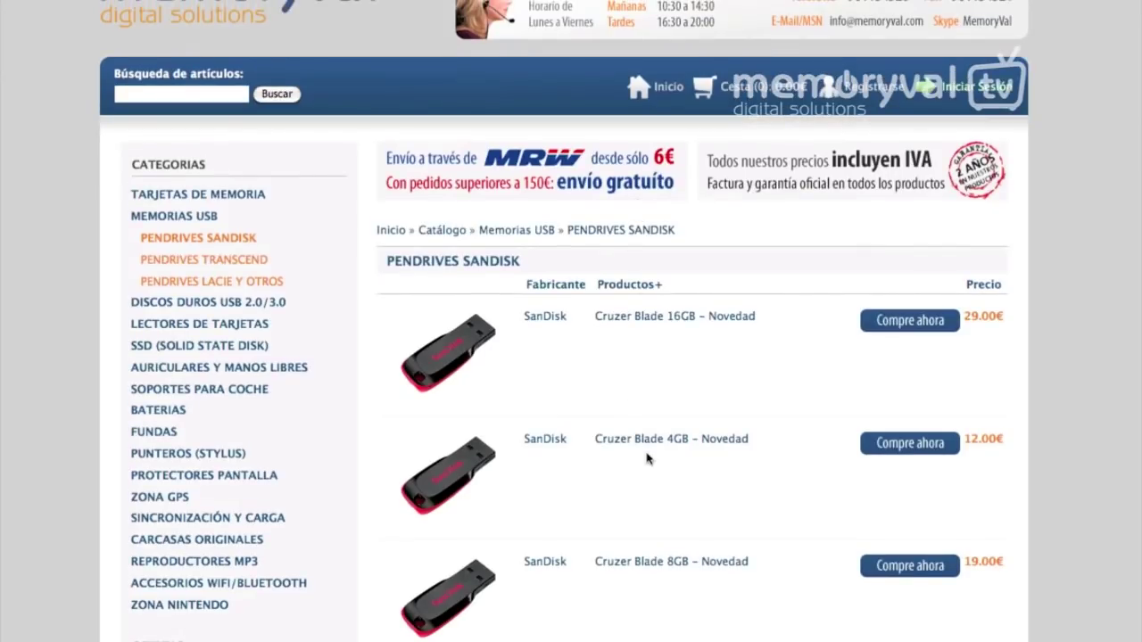